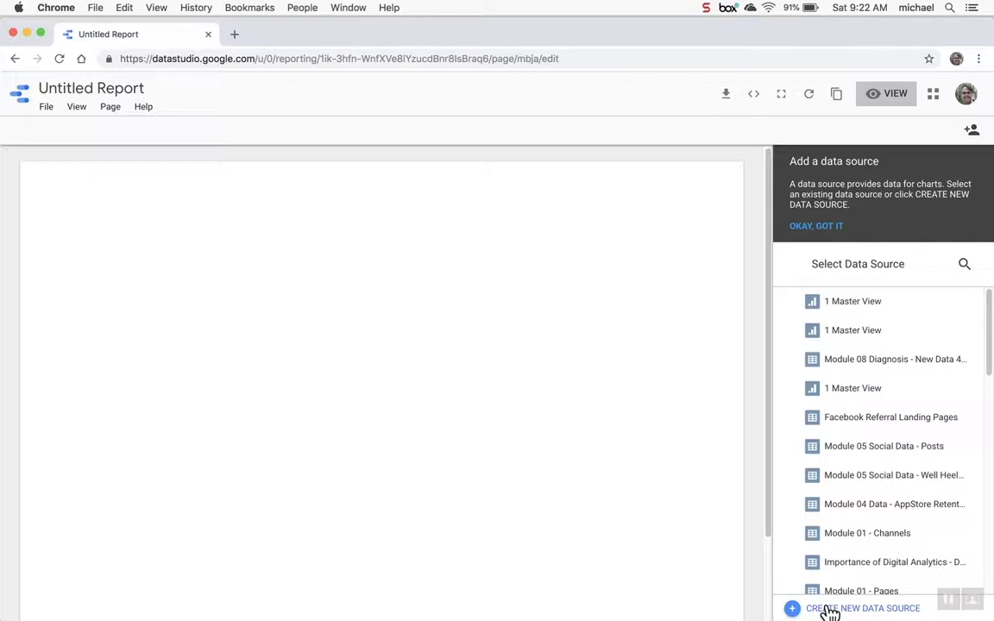
Step: Start a new data source for the report using the Google Analytics connector
click(830, 610)
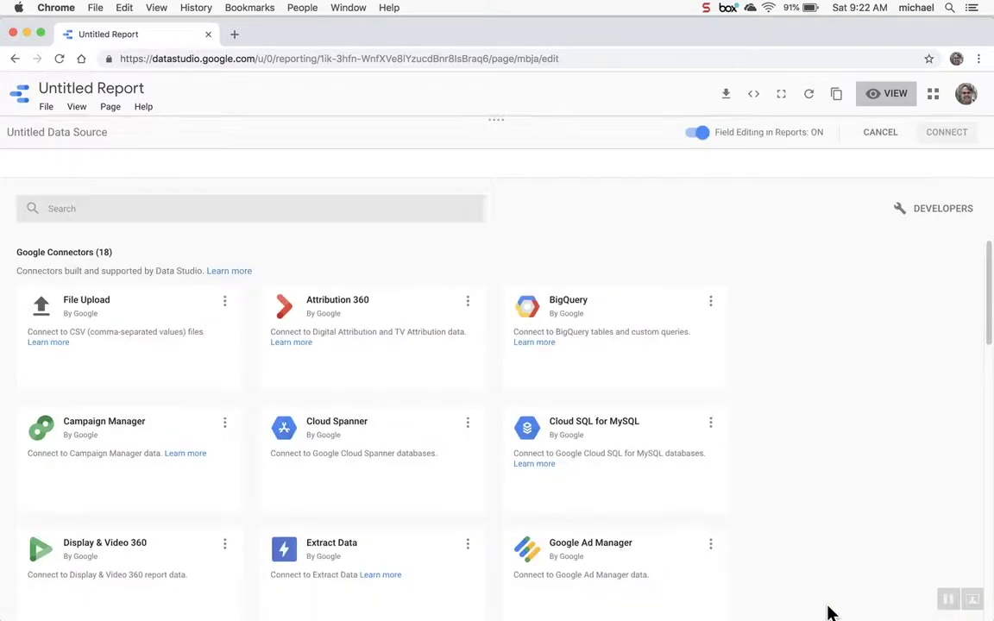
scroll(385, 424, down, 5)
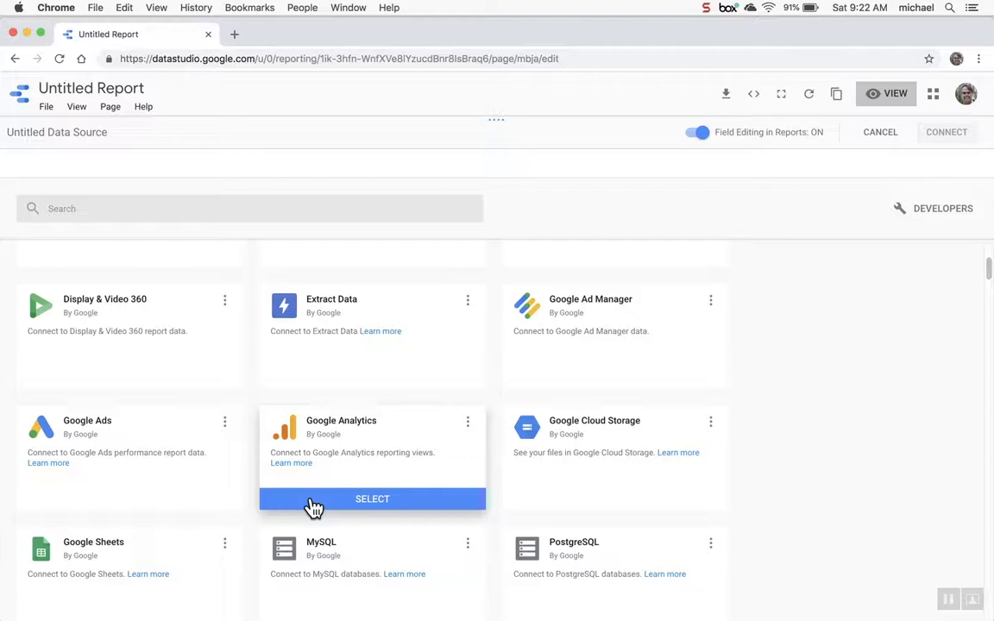
click(314, 502)
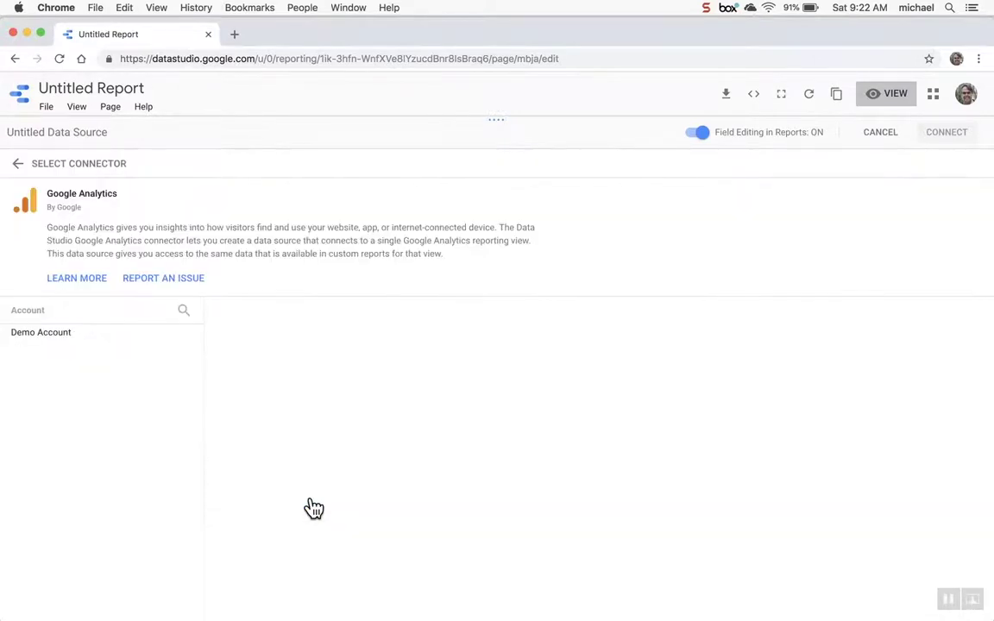
Step: Connect the Demo Account's Google Merchandise Store property with 1 Master View and add it to the report
click(83, 345)
click(266, 338)
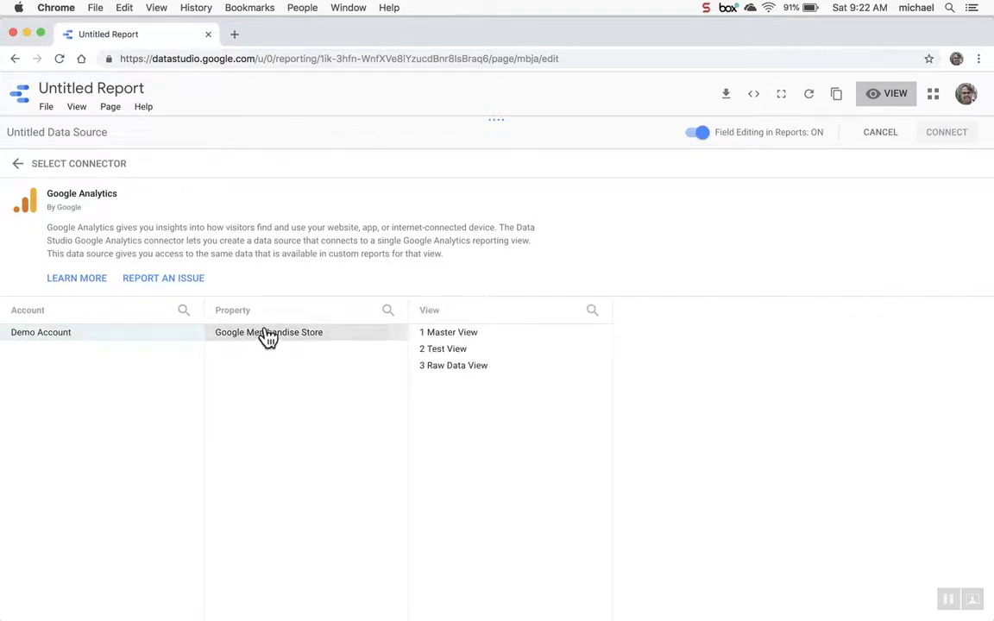
click(441, 338)
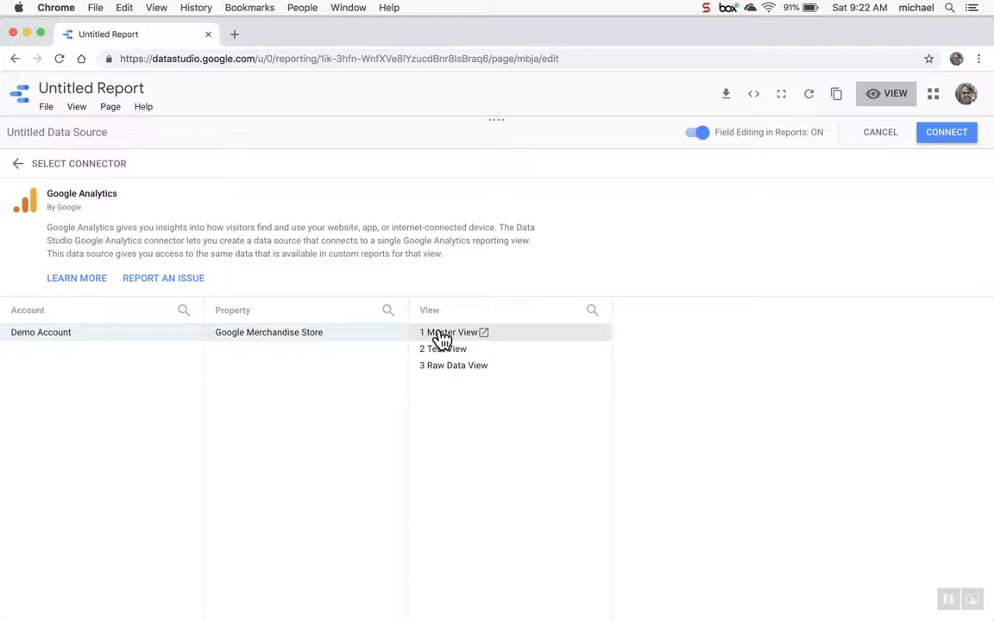
click(946, 138)
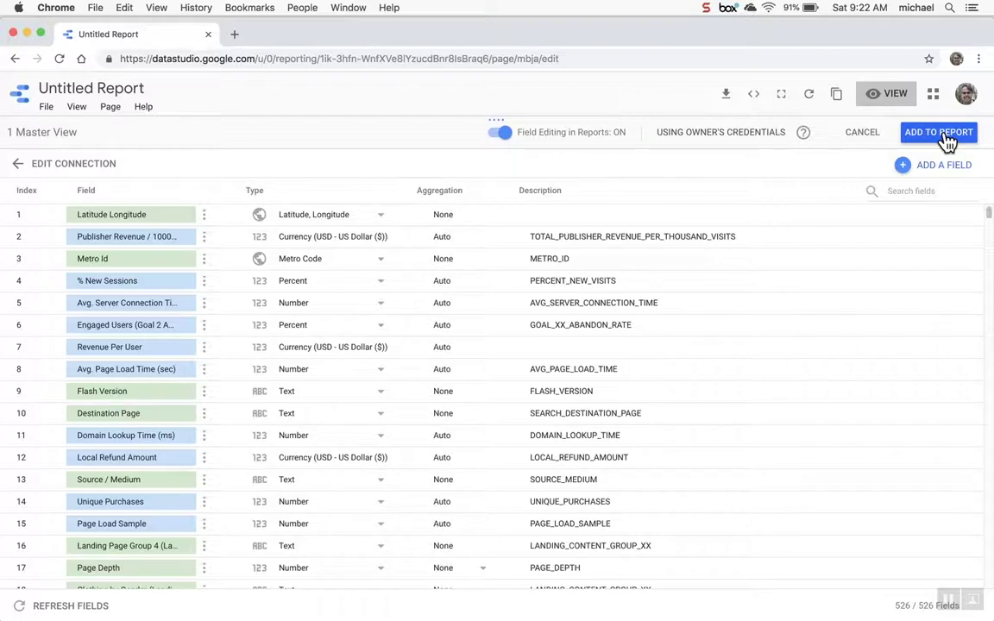
click(949, 138)
click(633, 422)
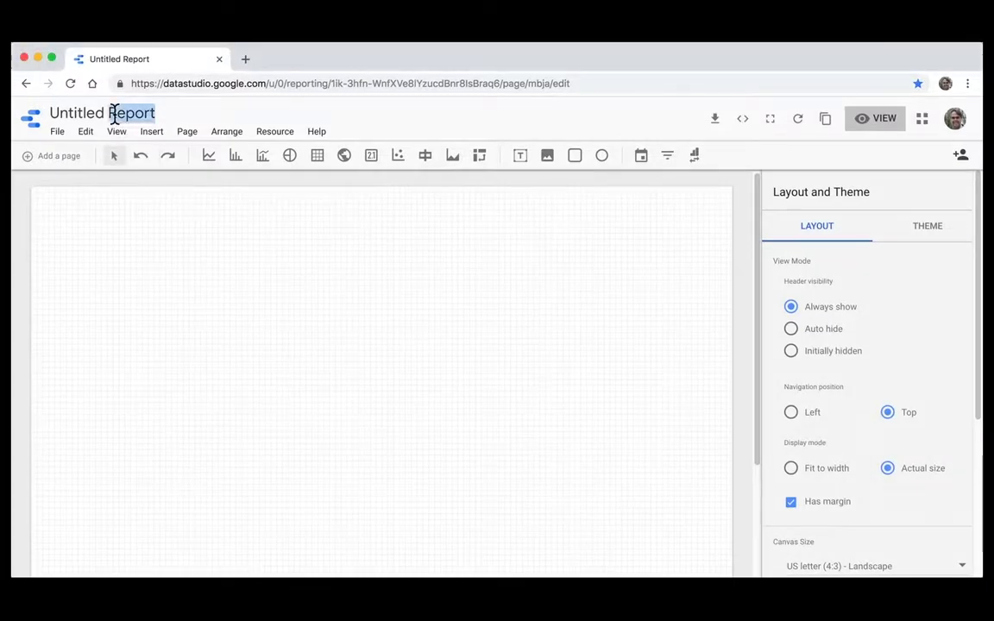
Step: Rename the report as Google Merchandise Store 1.0
triple_click(105, 88)
text(Google )
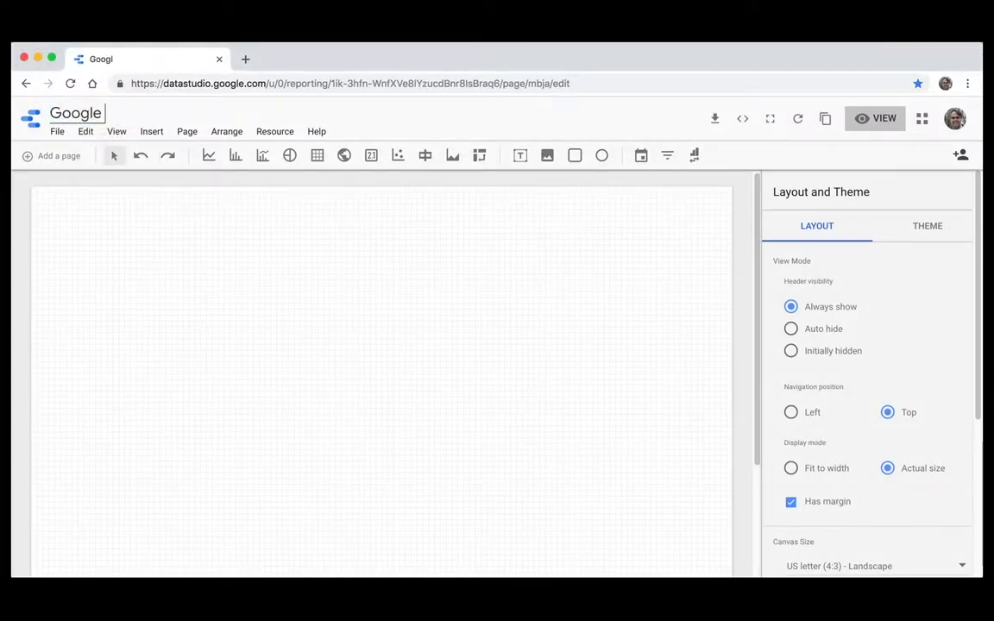
text(Merchandis)
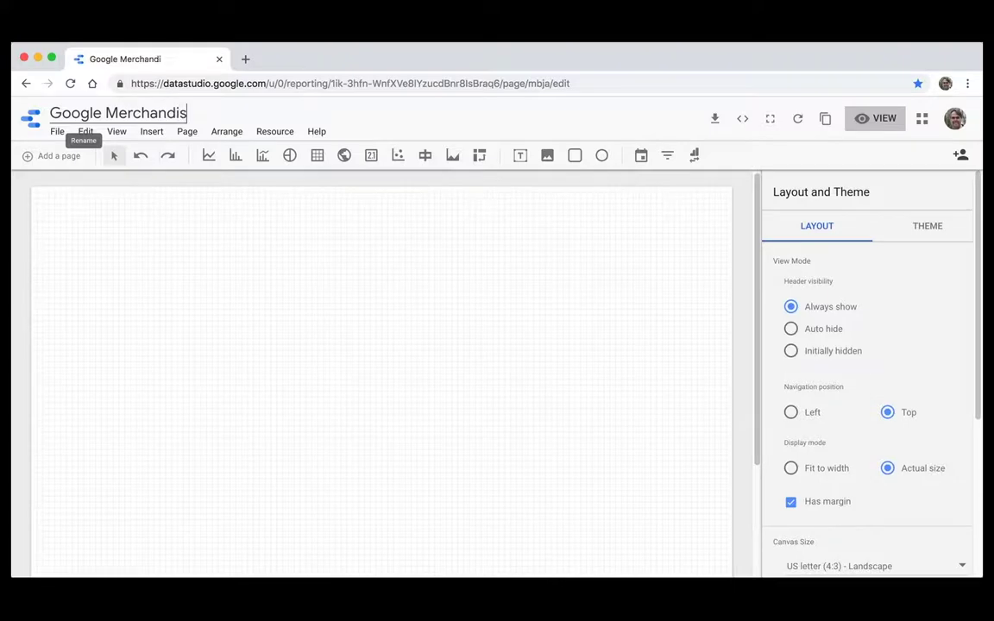
text(e Store 1.0)
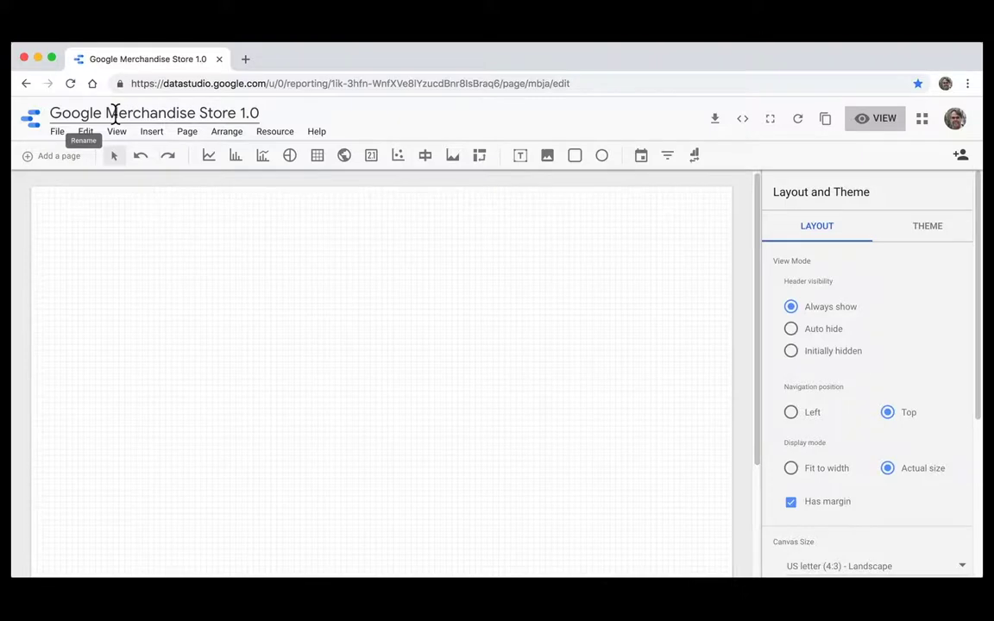
click(216, 379)
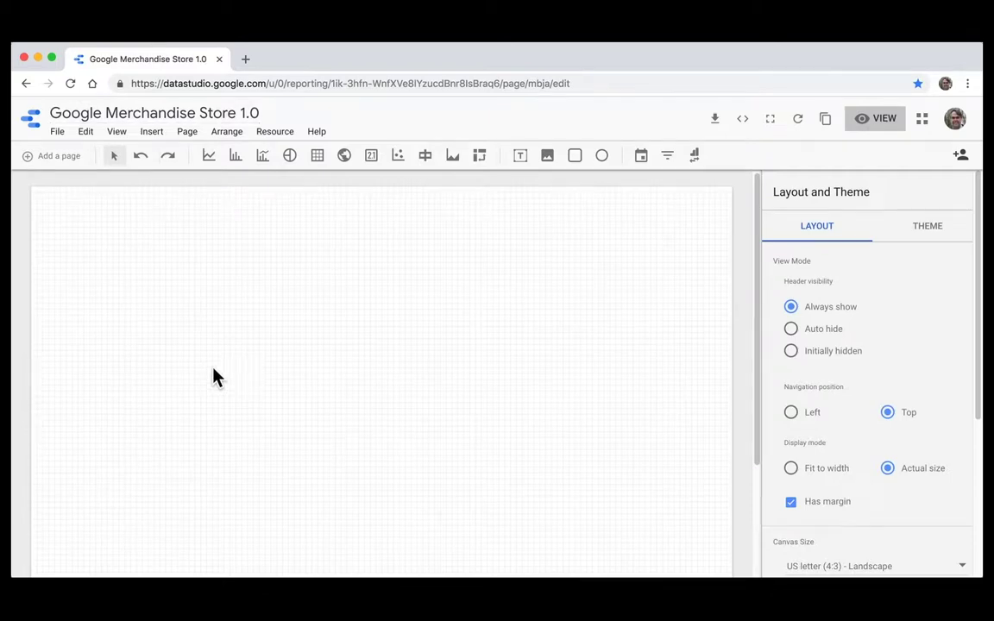
Step: Set the added 1 Master View as the data source in the report settings
click(54, 132)
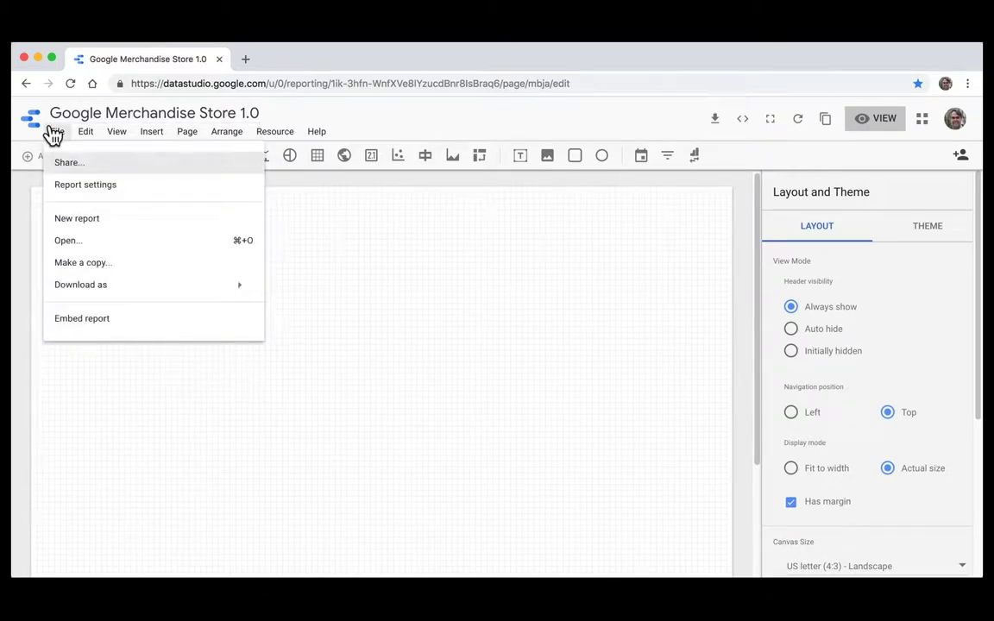
click(97, 191)
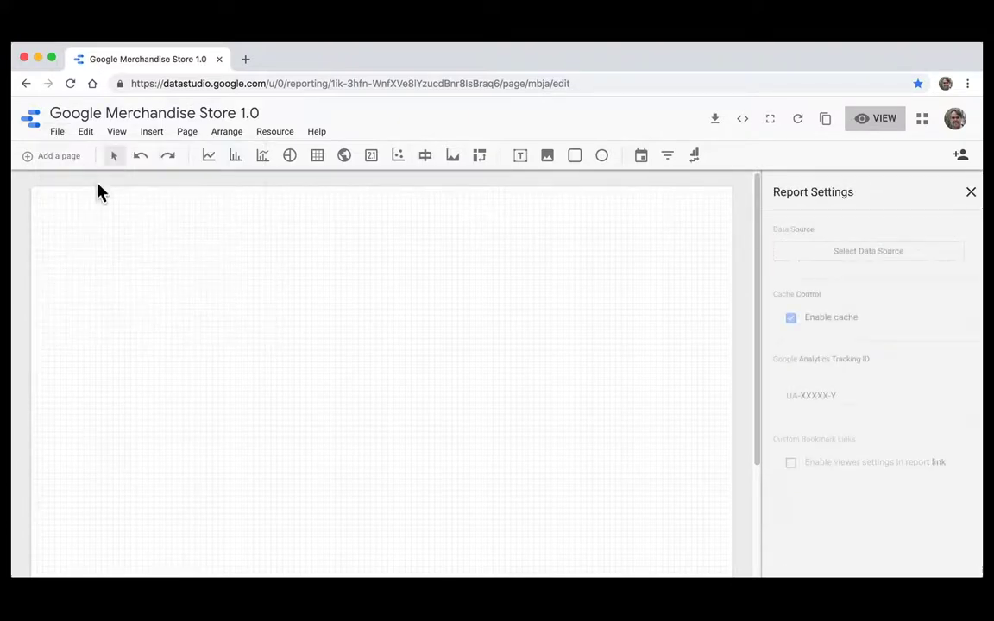
click(880, 255)
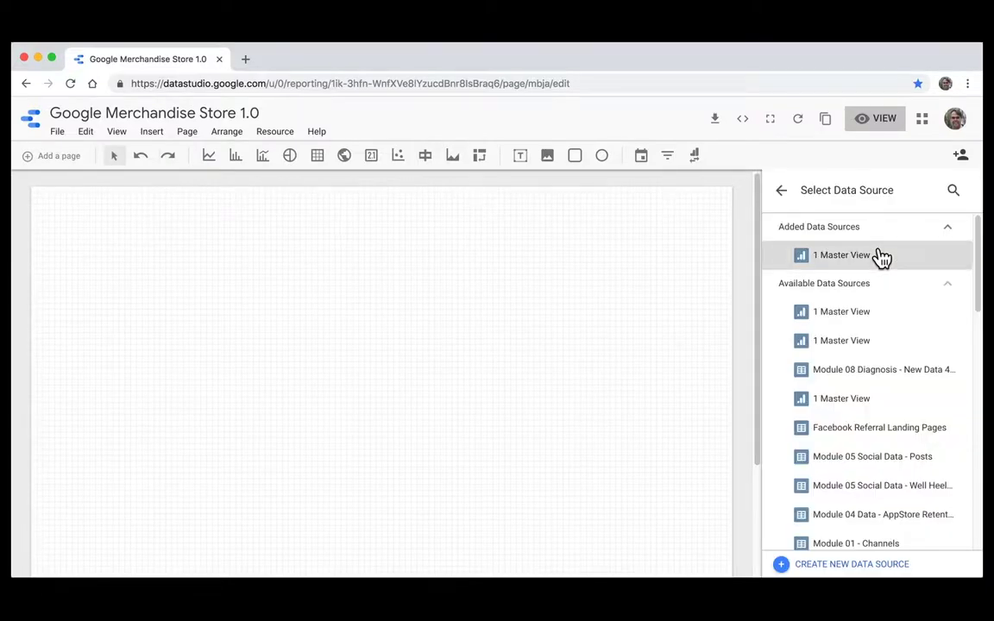
click(881, 257)
click(782, 192)
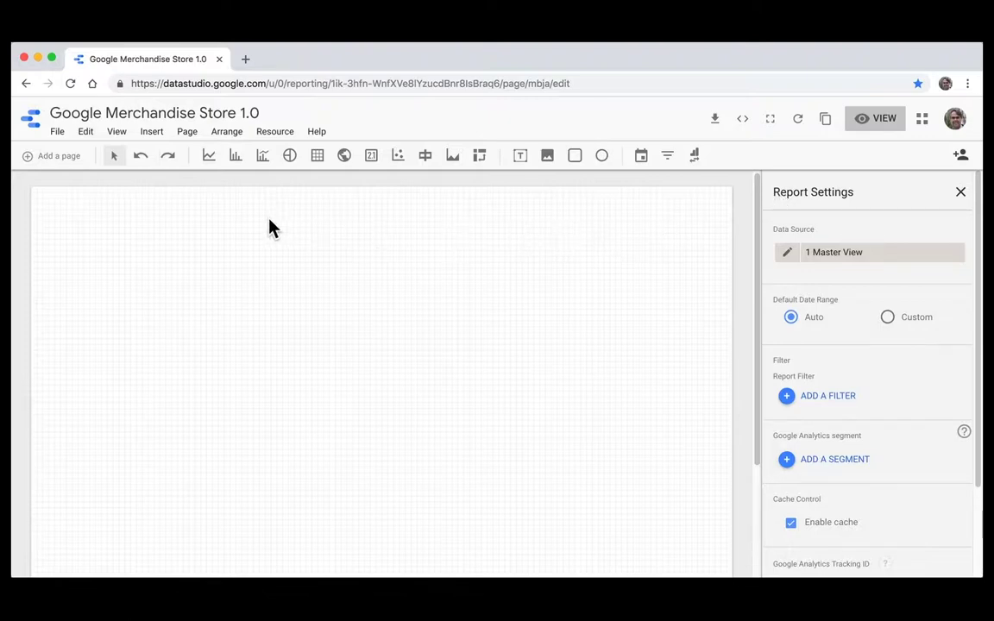
Step: Draw a Sessions scorecard near the upper-left corner of the page and shift it slightly down and right
click(371, 162)
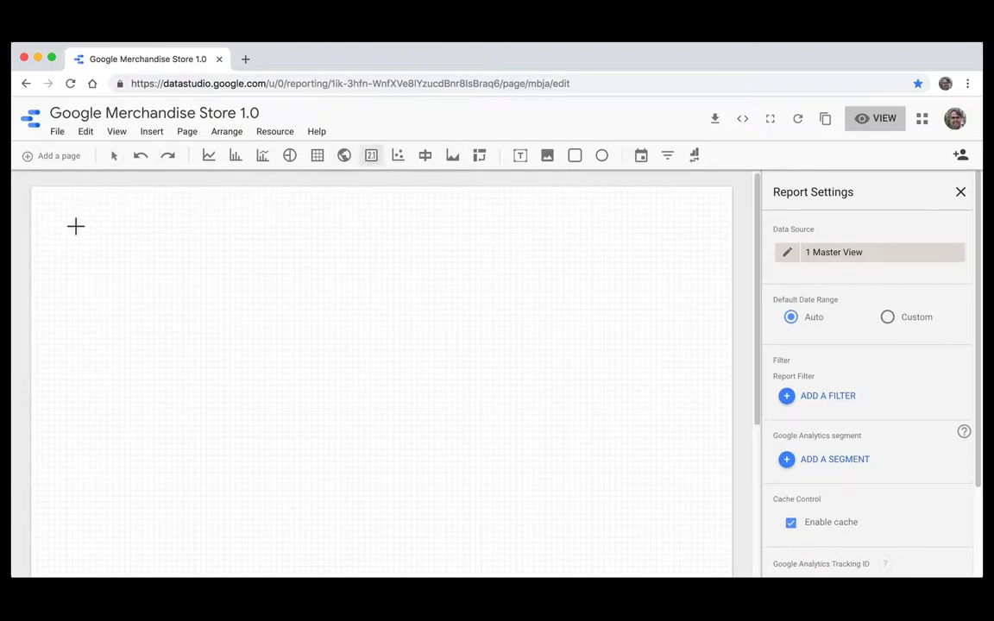
drag(53, 231, 158, 284)
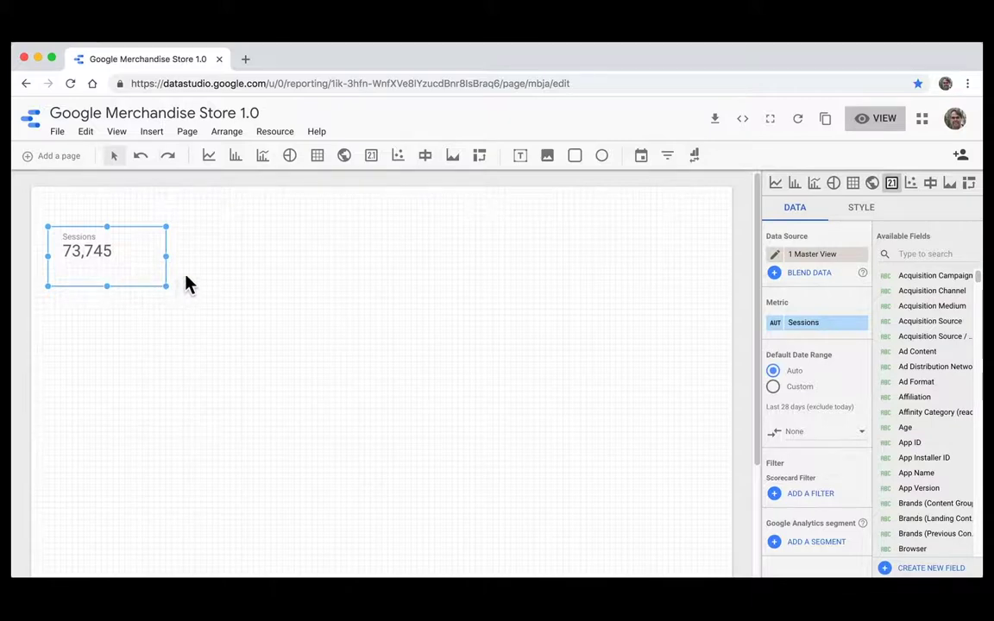
drag(104, 252, 111, 268)
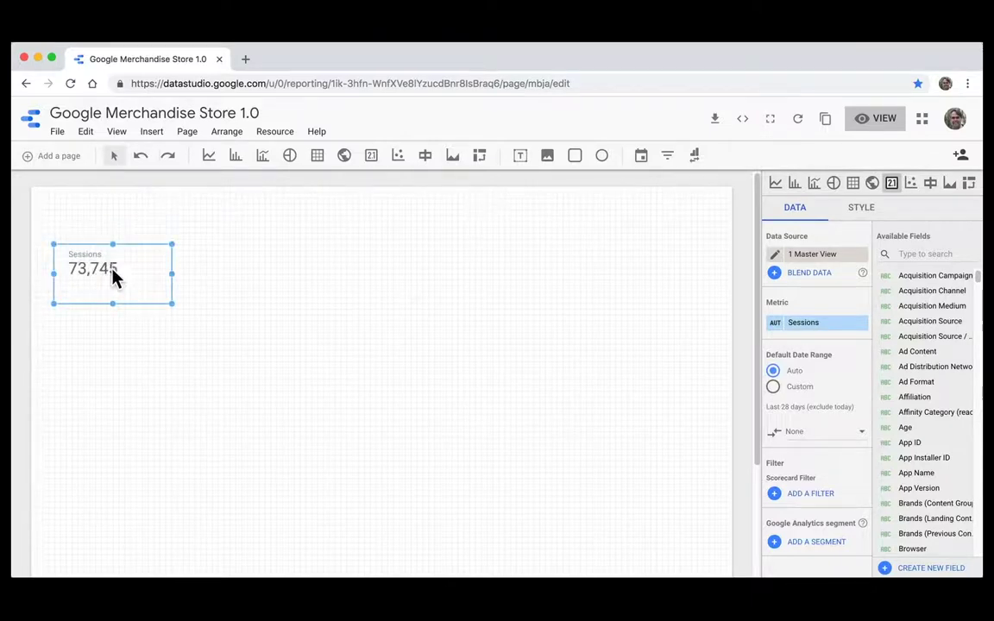
Step: Duplicate the Sessions scorecard and place the copy level with the original, directly to its right
right_click(114, 274)
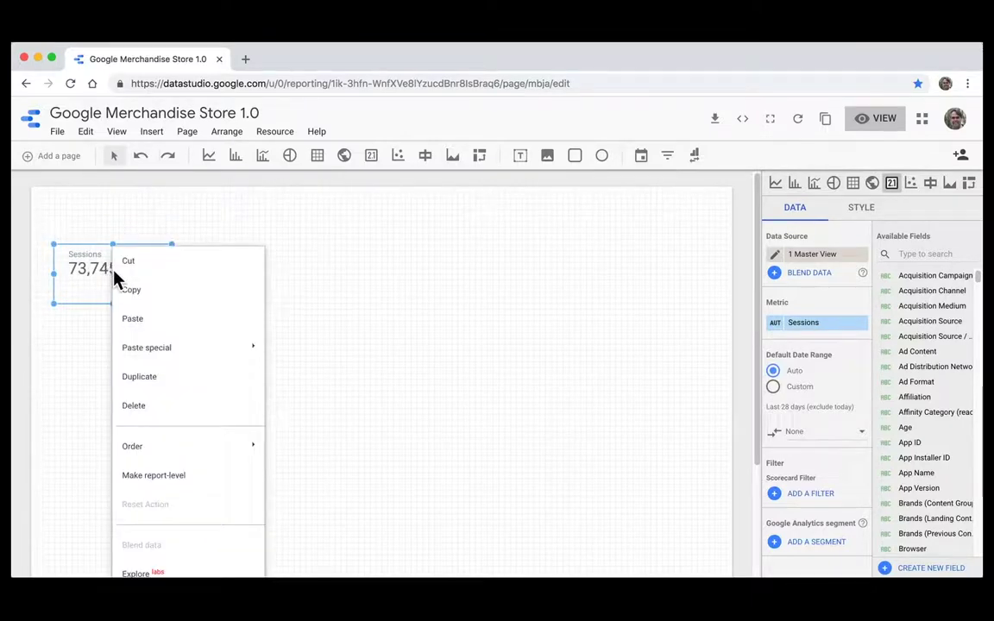
click(168, 377)
drag(117, 280, 204, 271)
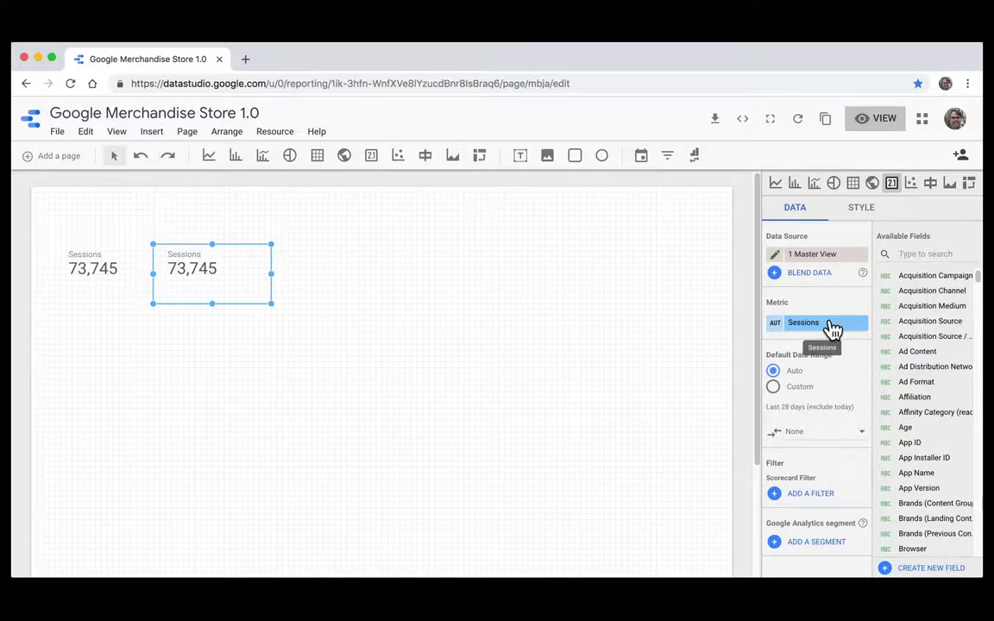
Step: Find Pageviews among the metrics and set it as the second scorecard's metric
click(831, 330)
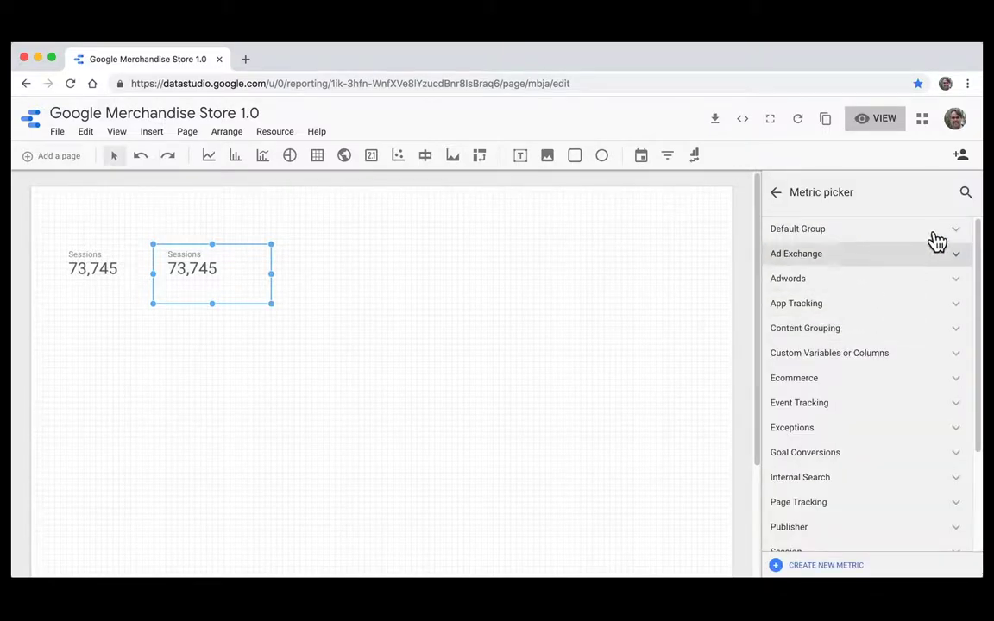
click(964, 196)
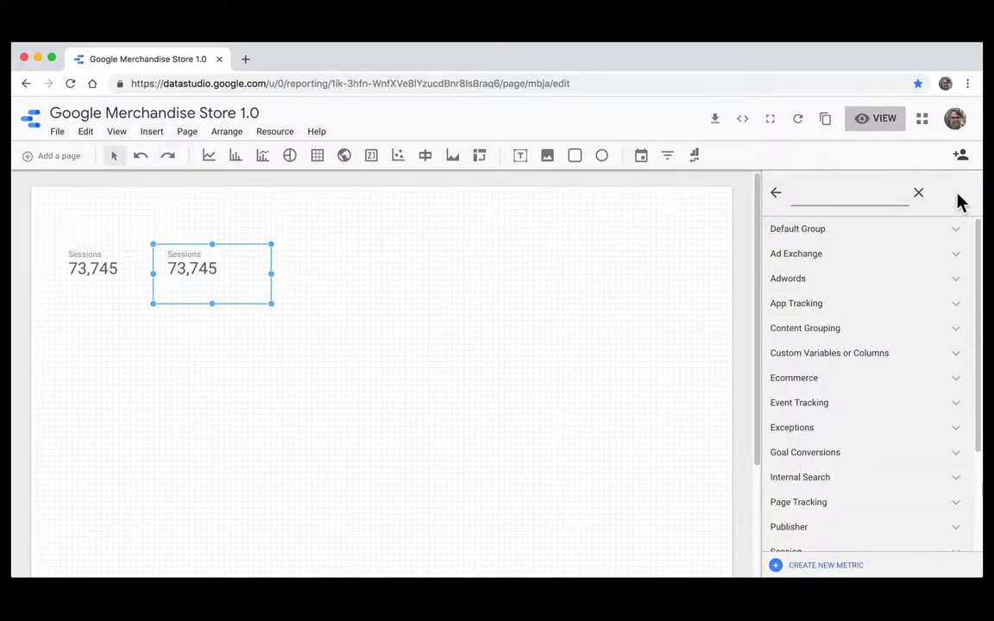
text(pagev)
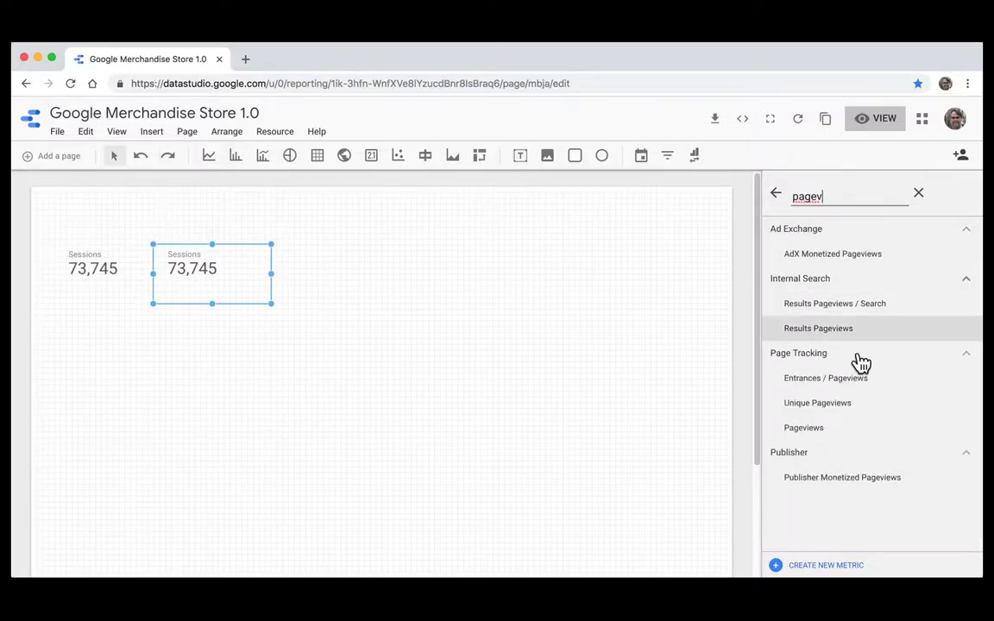
click(815, 433)
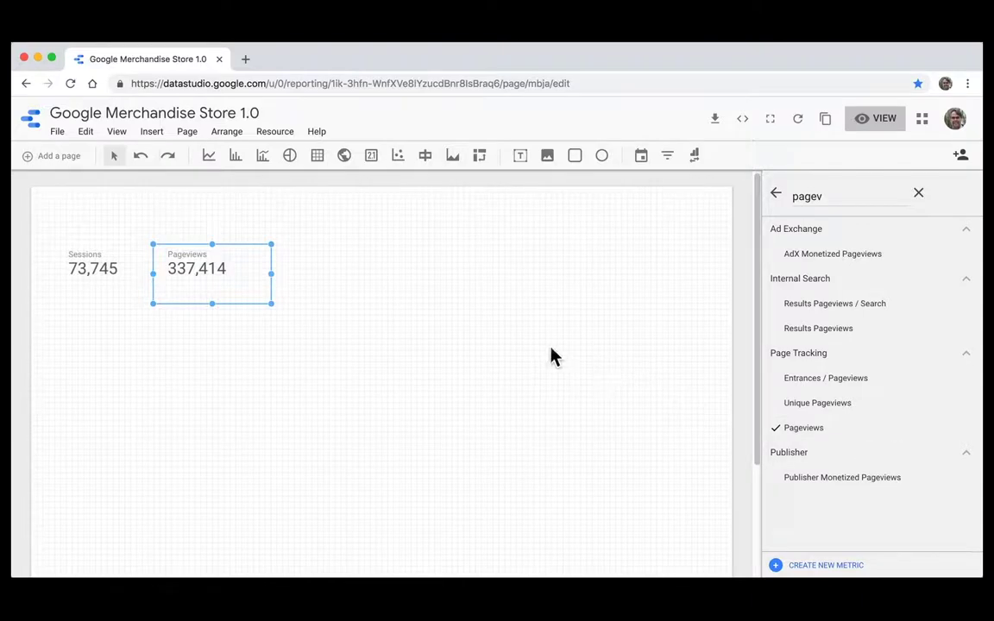
key(Escape)
Step: Duplicate the Pageviews scorecard and place the copy as the third in the row
click(191, 269)
right_click(191, 272)
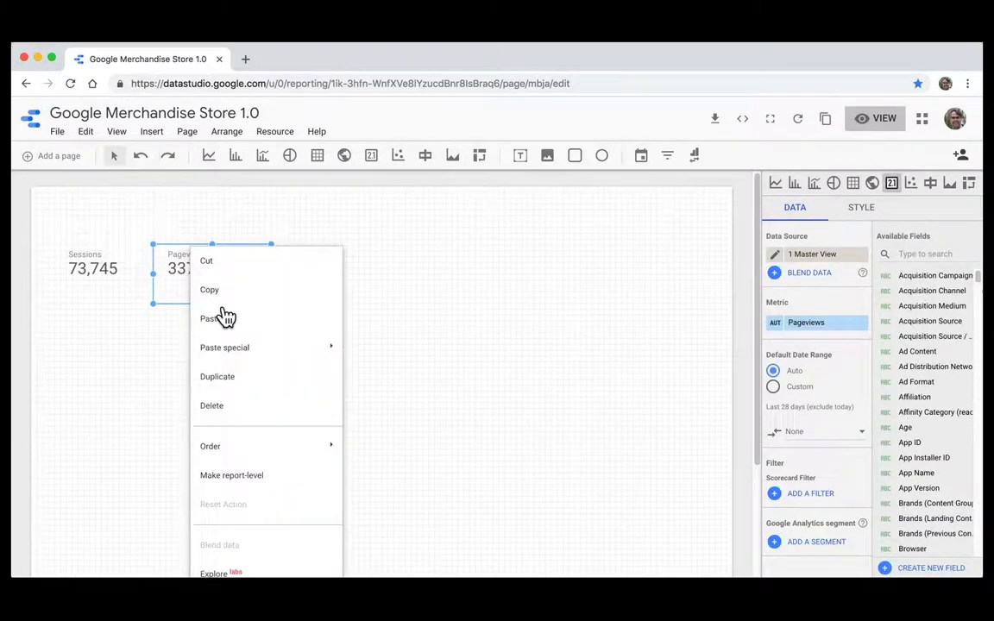
click(238, 383)
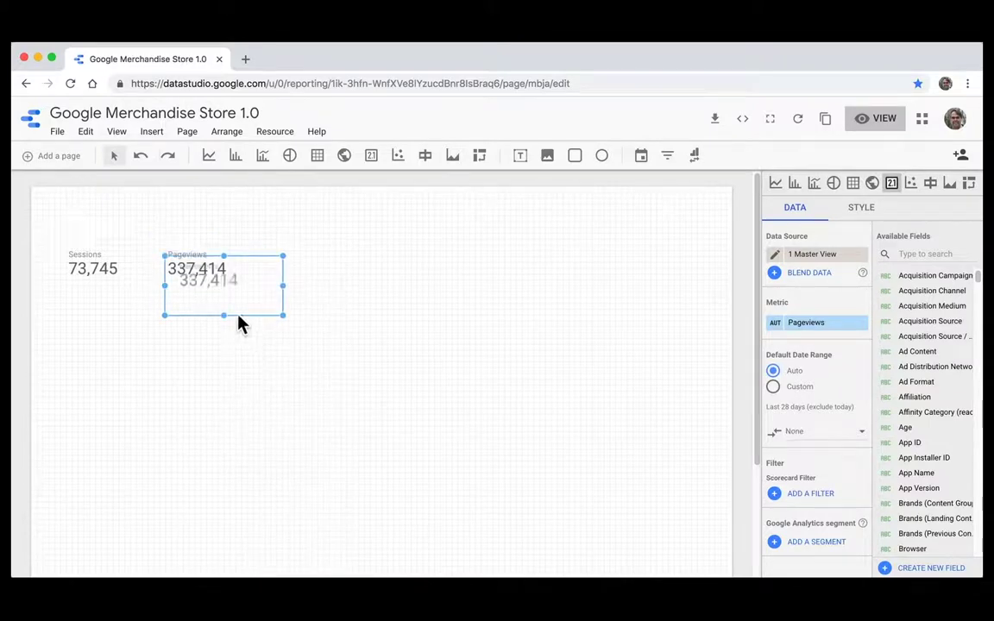
drag(222, 282, 319, 271)
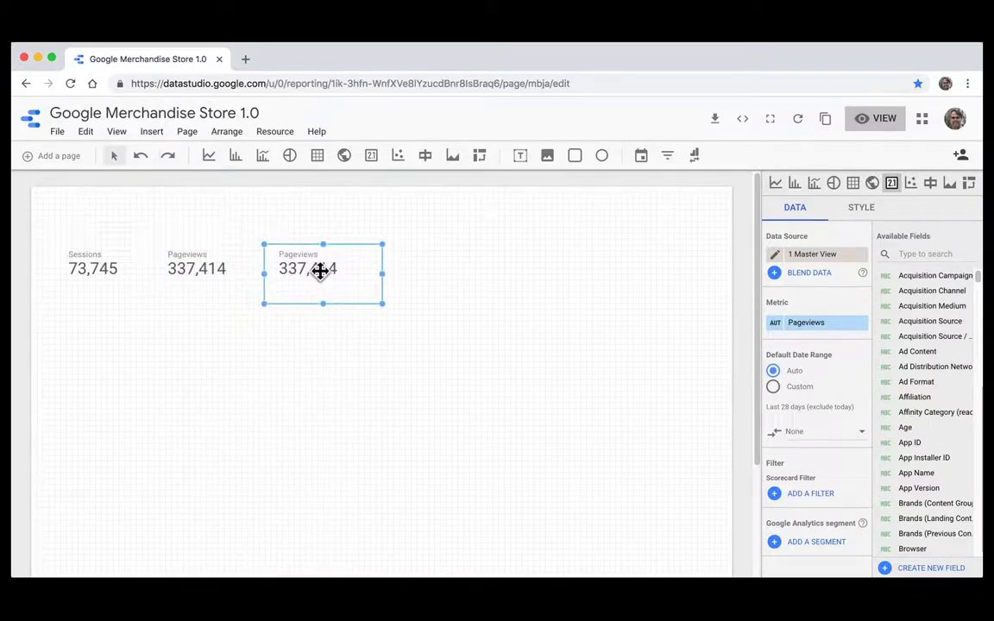
Step: Find Users among the metrics, set it as the third scorecard's metric, and deselect the scorecard
click(803, 324)
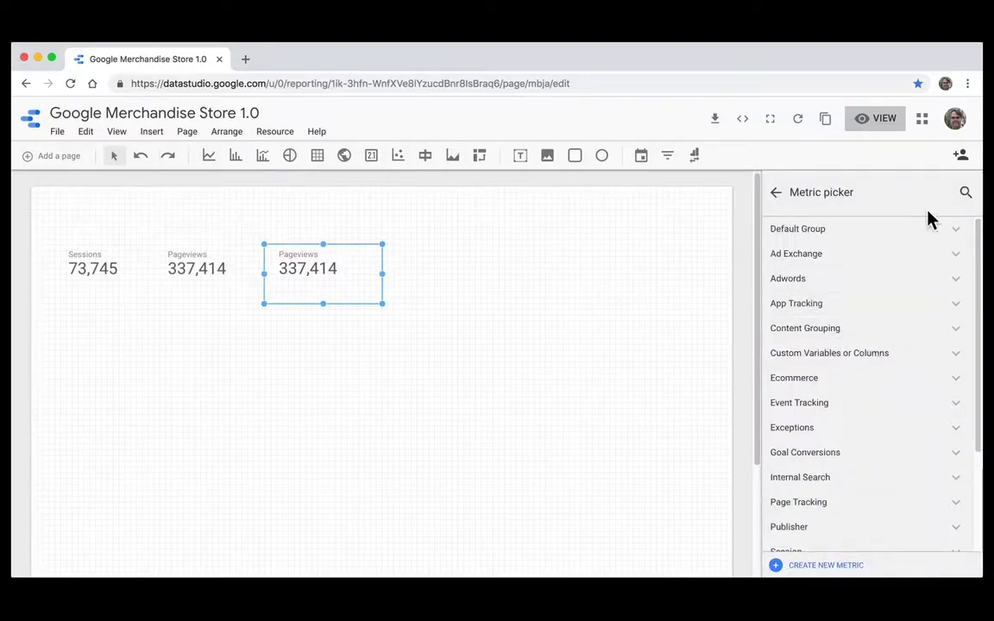
click(964, 195)
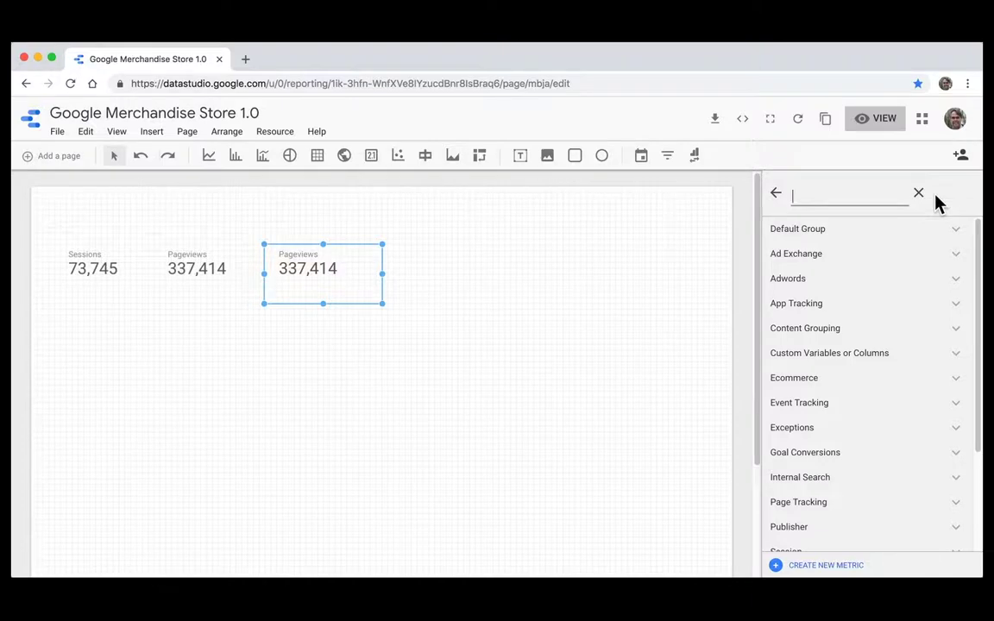
text(users)
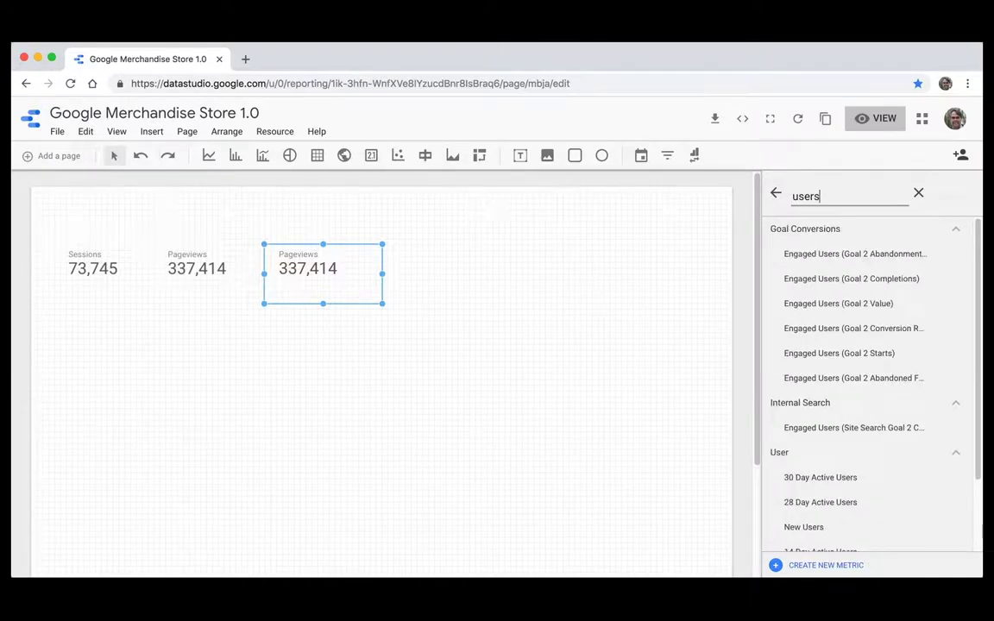
scroll(915, 414, down, 3)
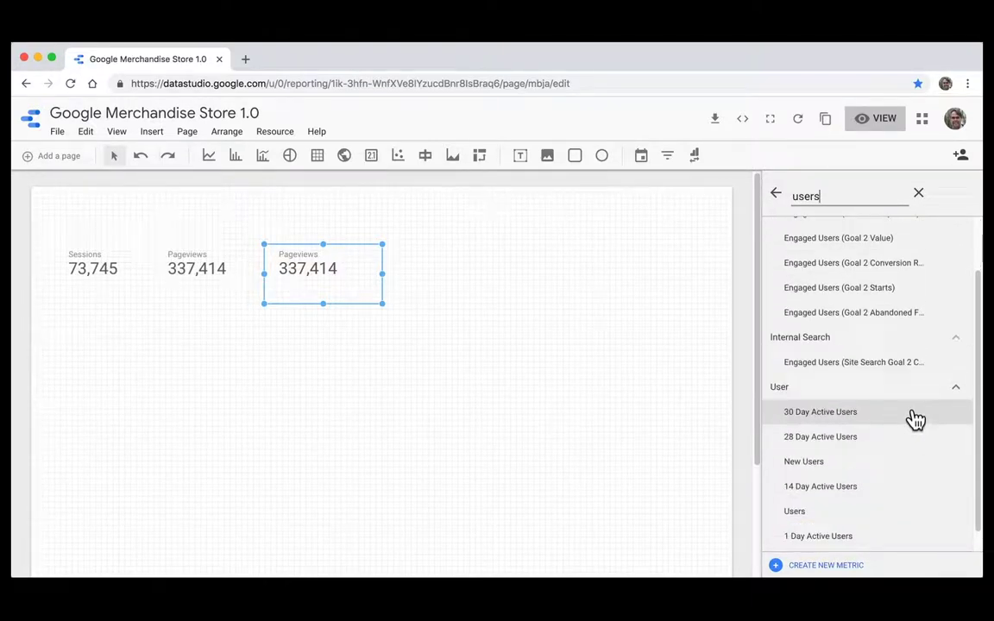
scroll(915, 419, down, 1)
click(797, 498)
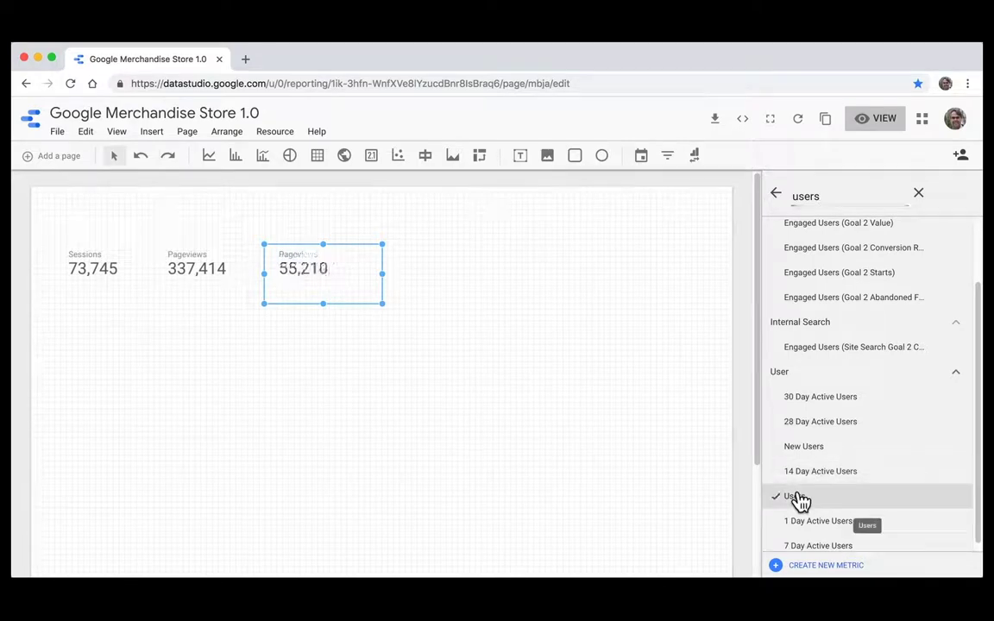
click(492, 408)
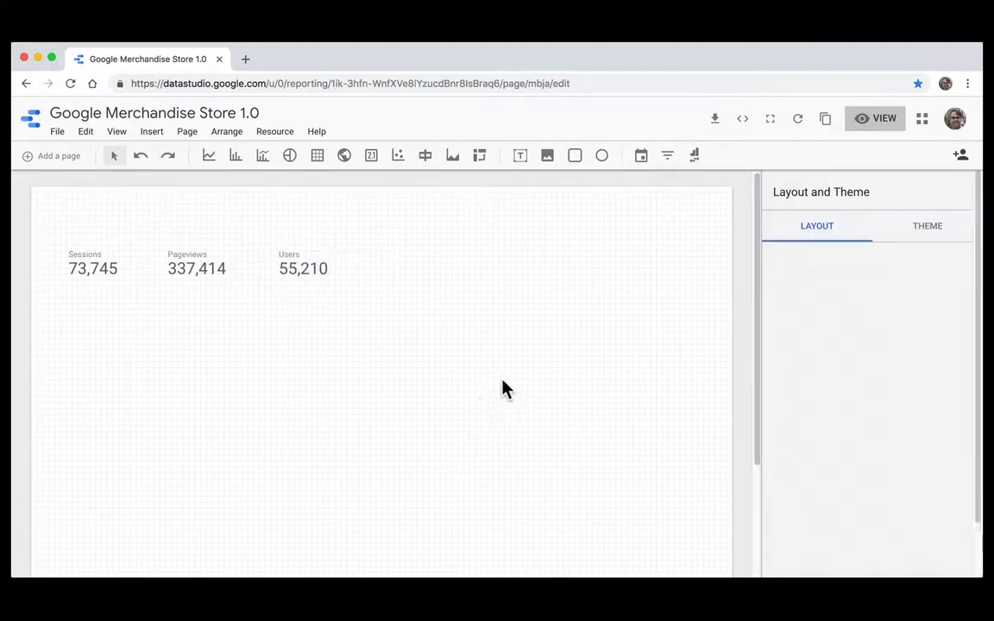
Step: Reorder the scorecards so that Pageviews comes first and Sessions second, with Users third and level with them
drag(96, 268, 379, 328)
drag(163, 268, 91, 264)
click(380, 307)
drag(381, 308, 216, 273)
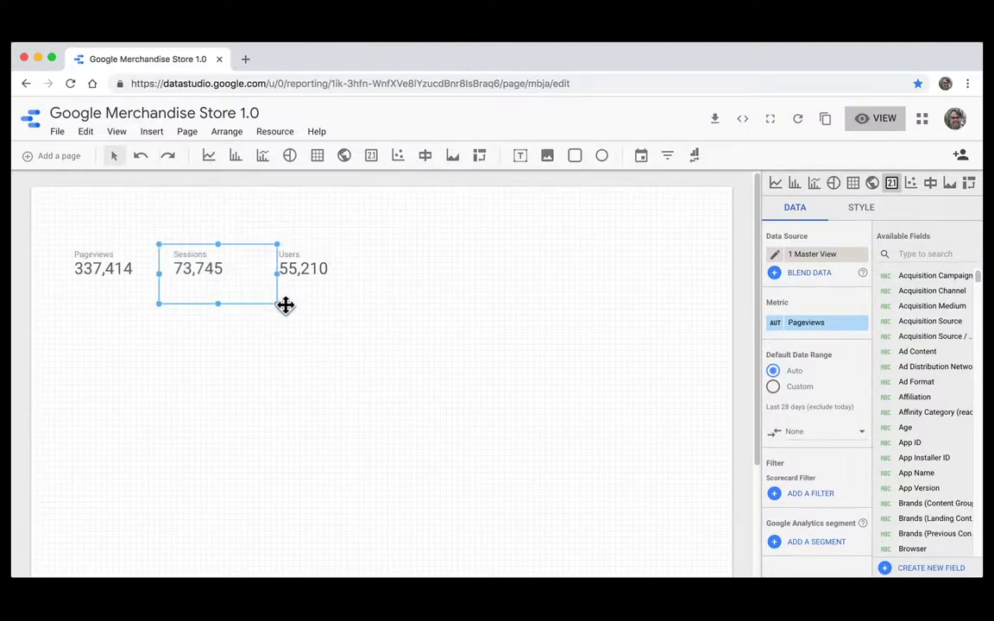
drag(282, 304, 204, 272)
click(288, 259)
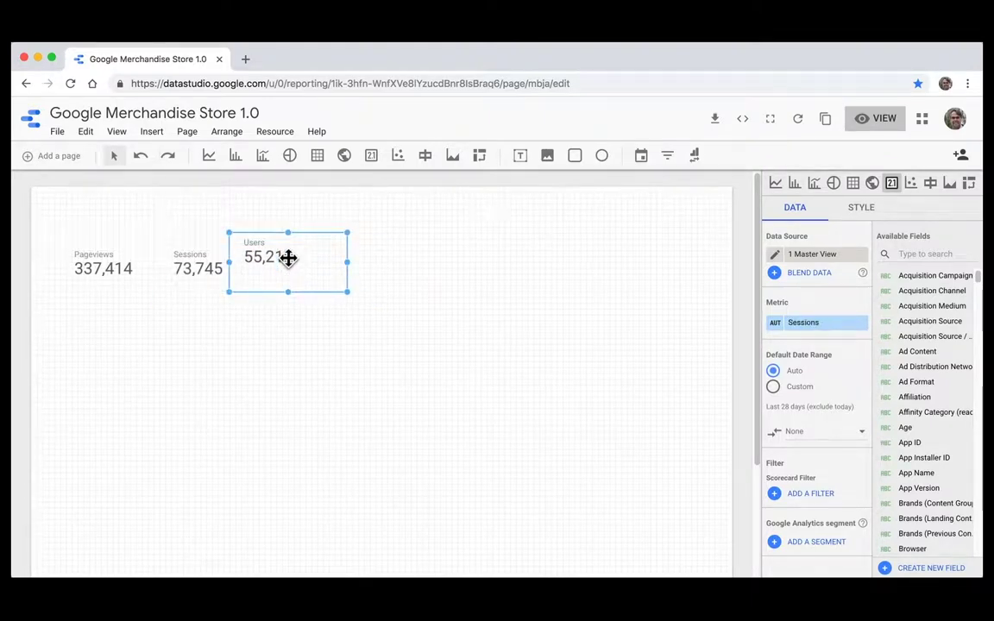
drag(270, 263, 298, 267)
Step: Shrink the frames of the Sessions, Users and Pageviews scorecards and move Users closer to Sessions
click(197, 266)
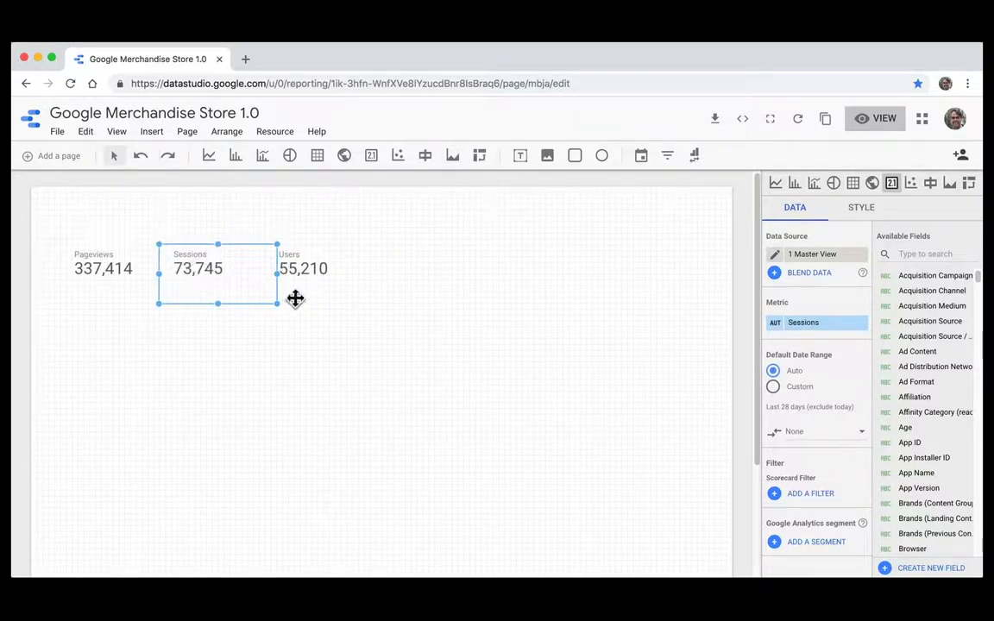
drag(277, 305, 235, 293)
drag(293, 276, 288, 270)
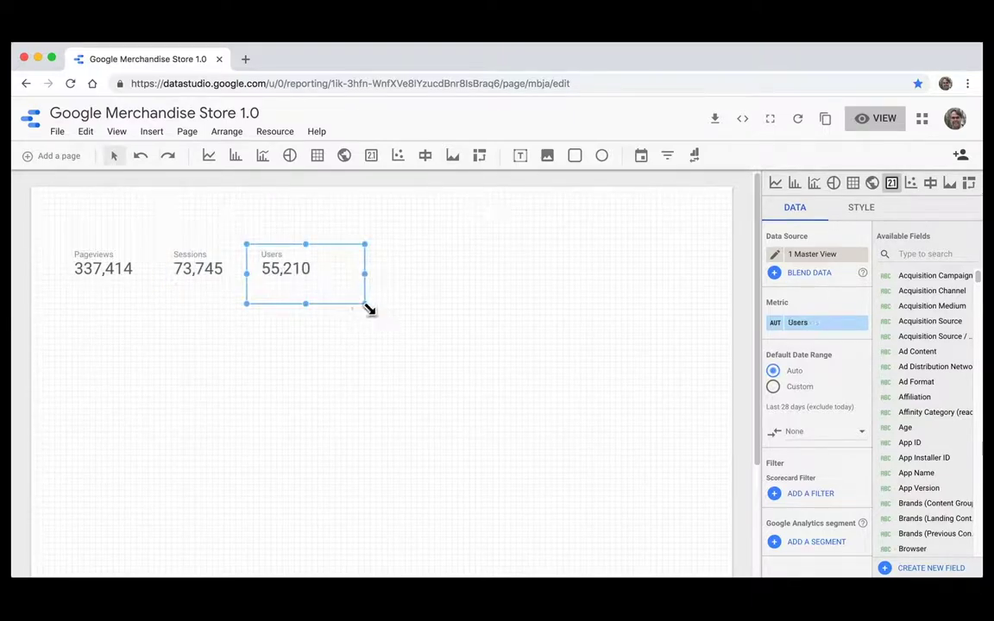
drag(362, 308, 316, 294)
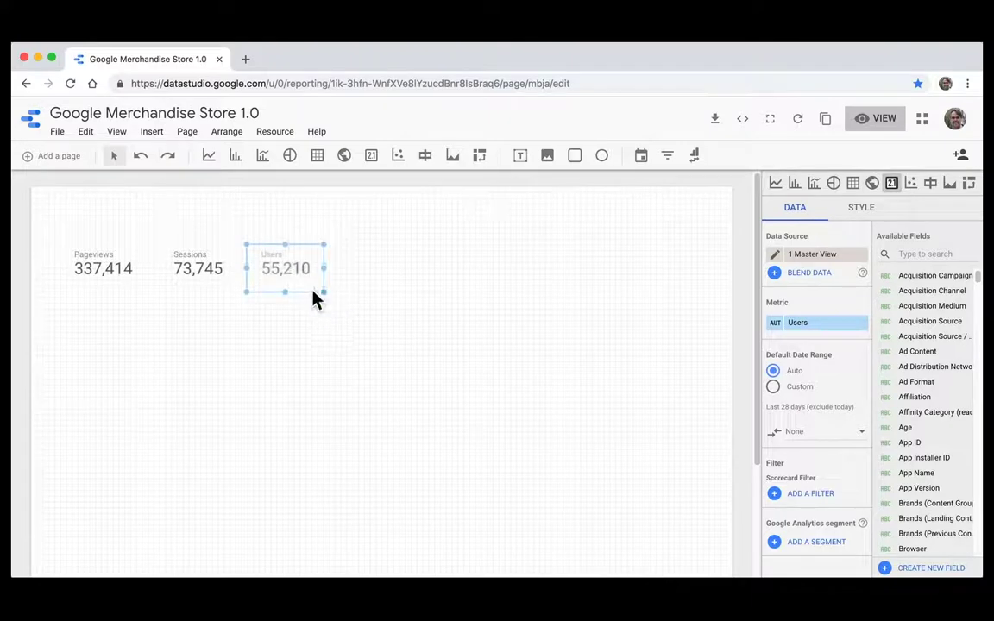
click(121, 267)
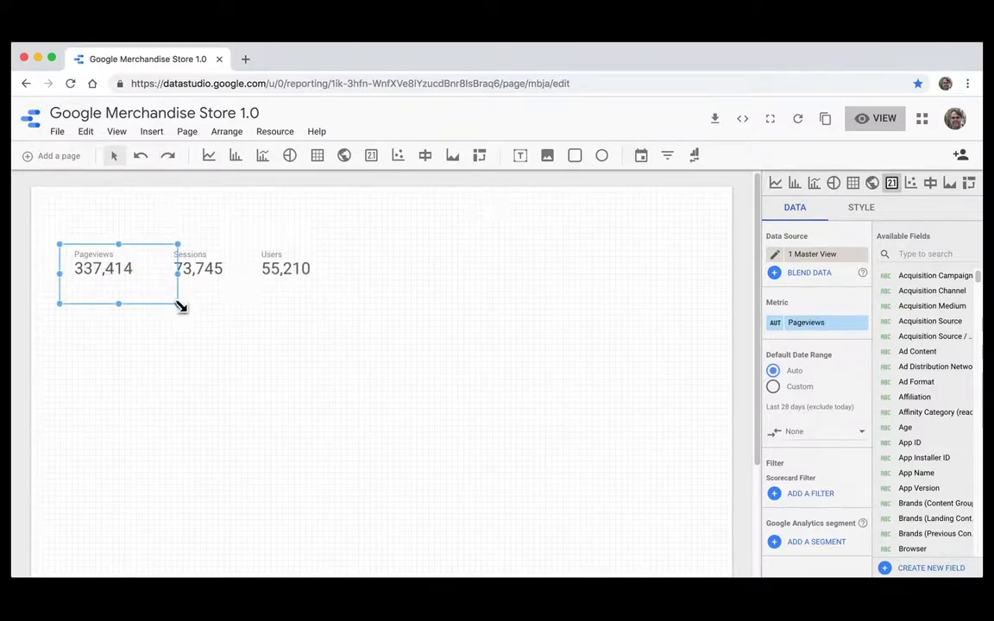
drag(170, 304, 143, 291)
click(205, 370)
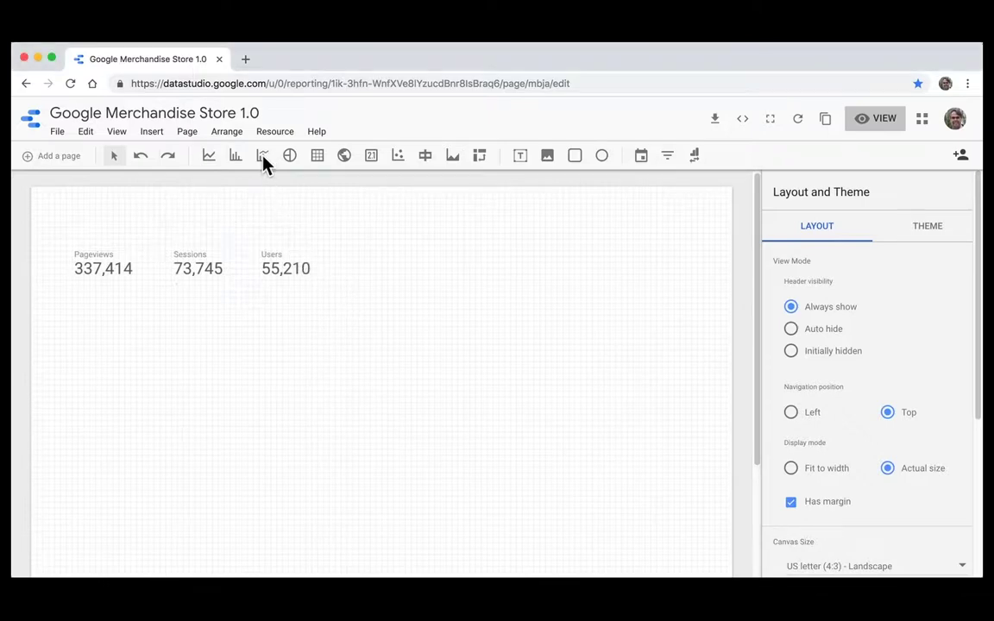
Step: Insert a time series chart across the page beneath the scorecards and add Pageviews as its second metric alongside Sessions
click(210, 159)
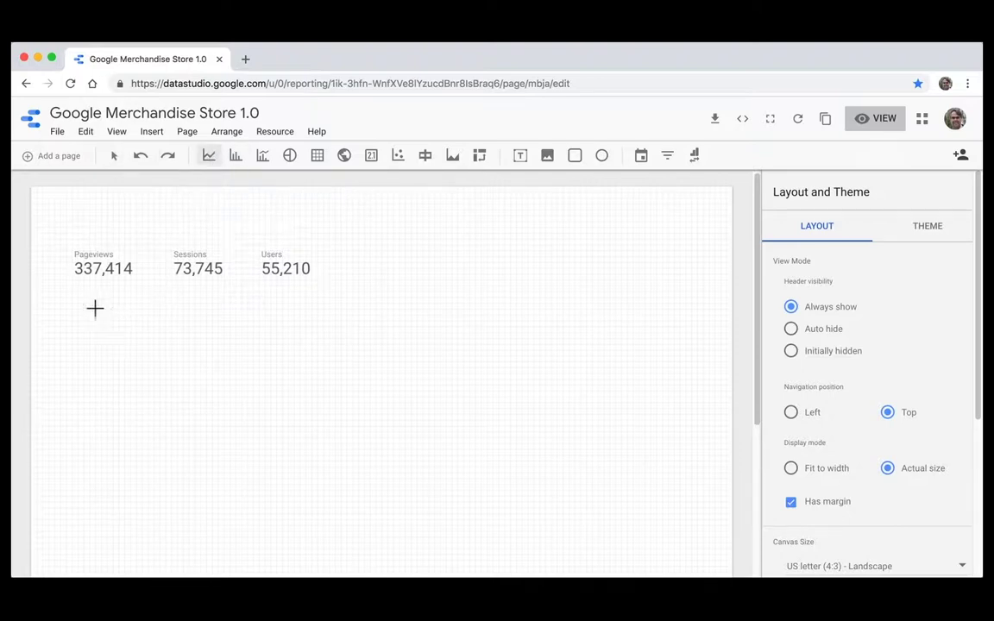
drag(80, 296, 706, 432)
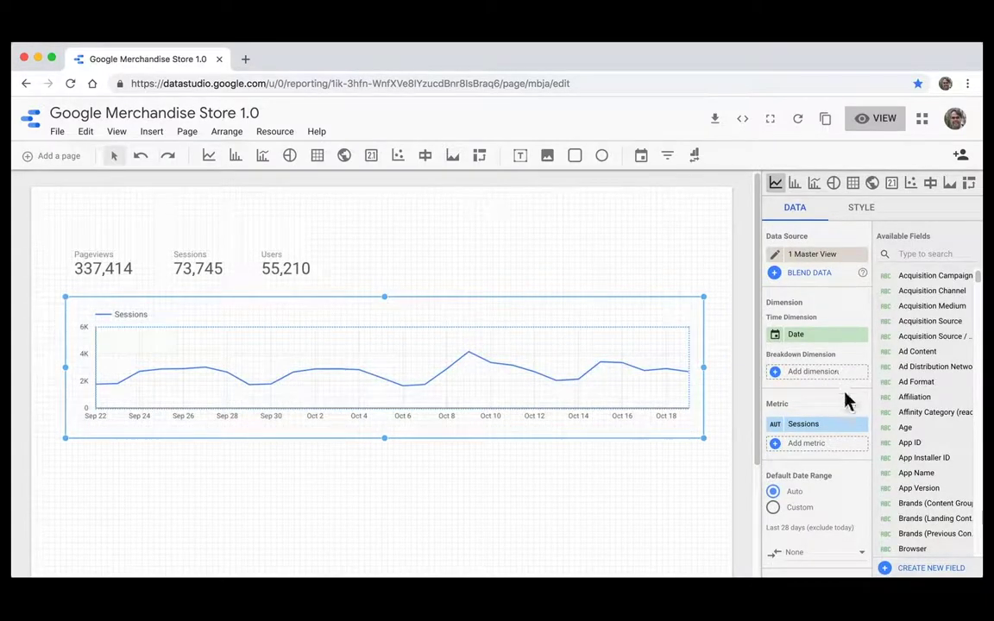
click(821, 444)
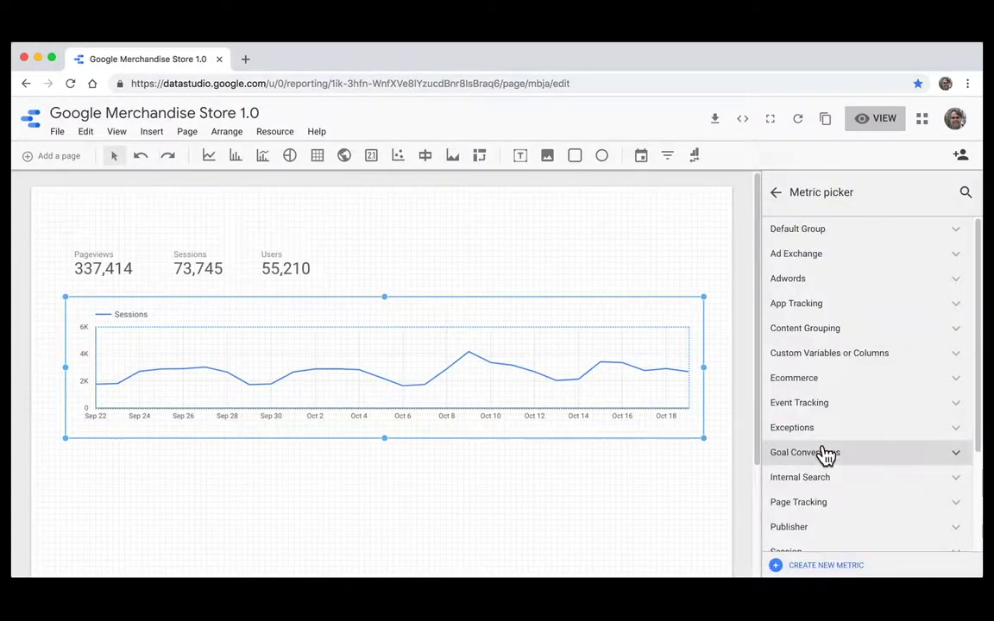
click(966, 193)
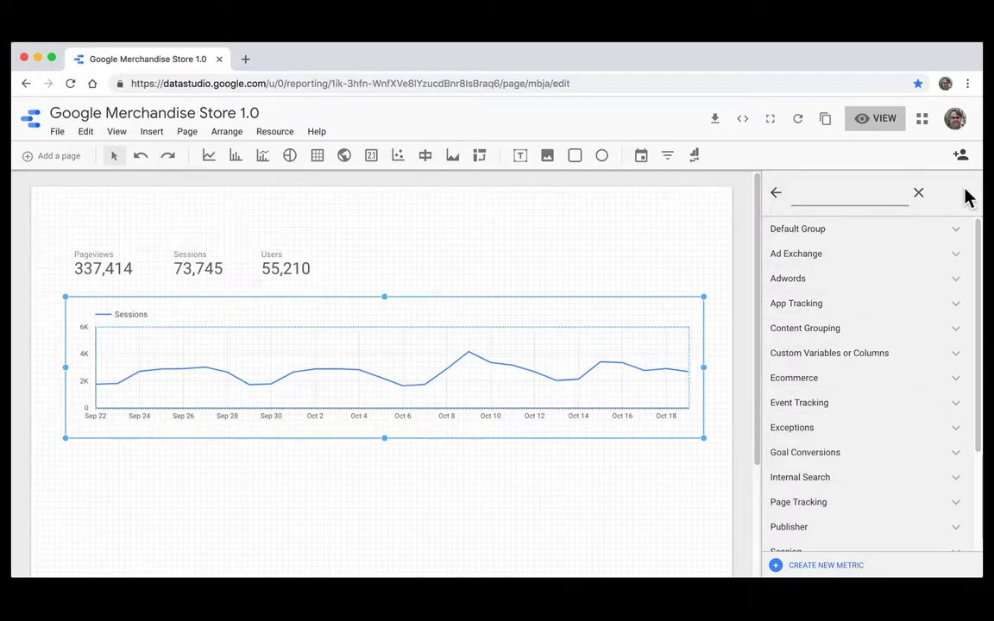
text(pagev)
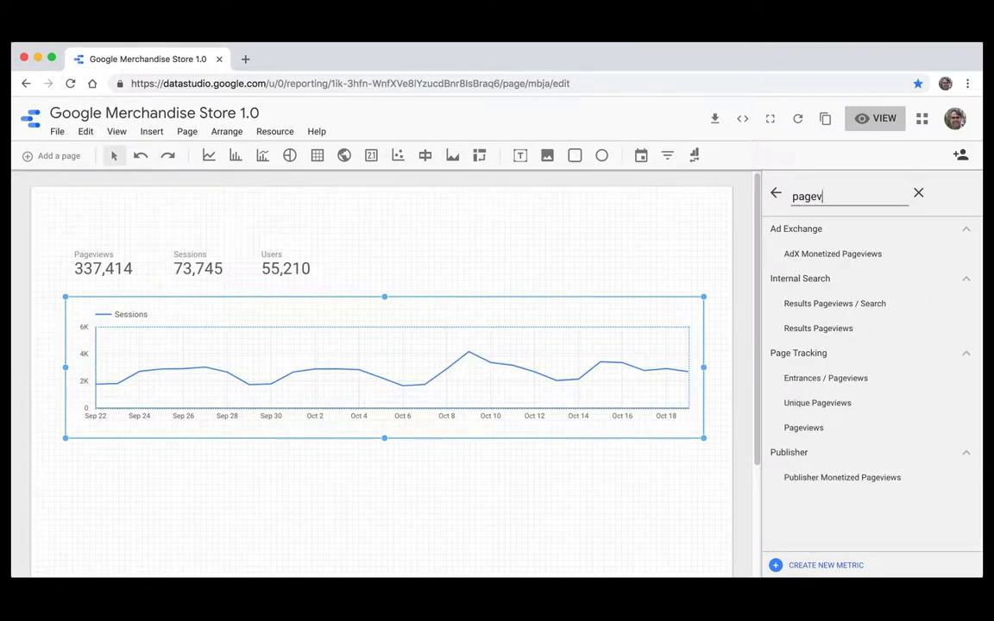
click(826, 427)
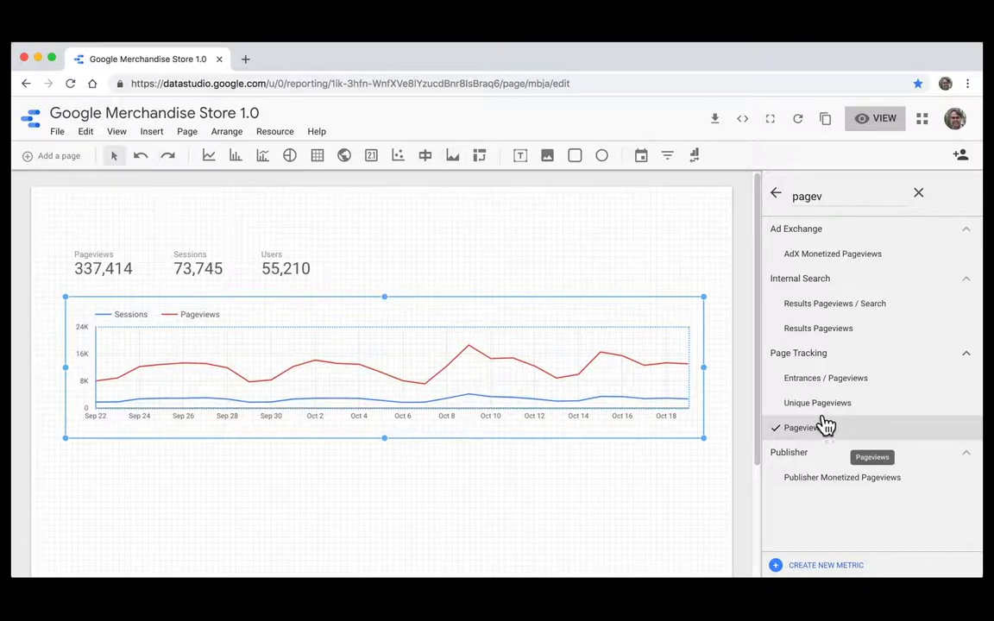
click(777, 197)
click(646, 246)
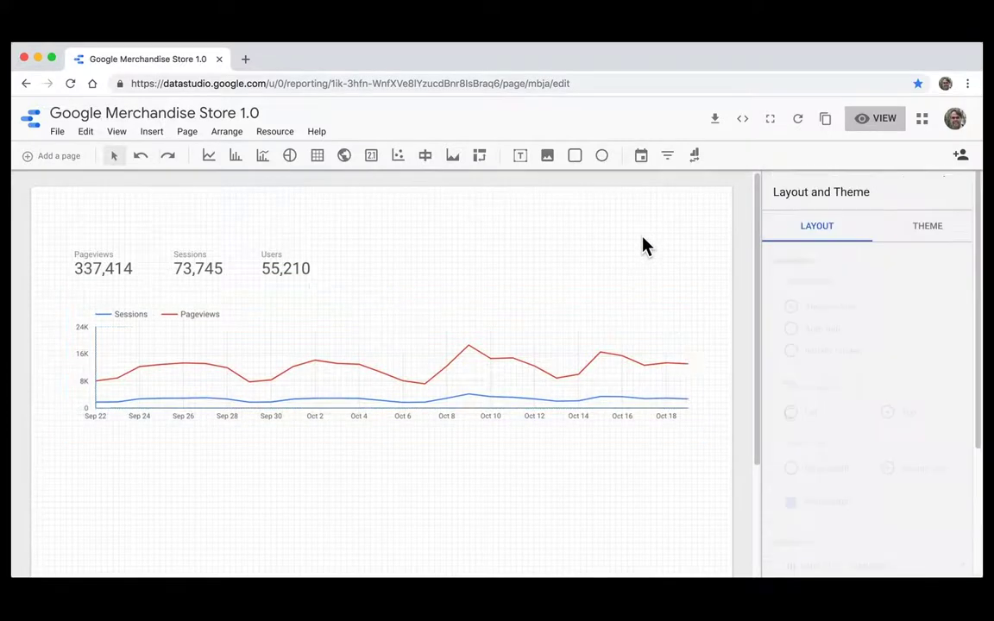
Step: Align the time series chart with the left edge of the Pageviews scorecard and preview the report before returning to editing
drag(581, 330, 559, 341)
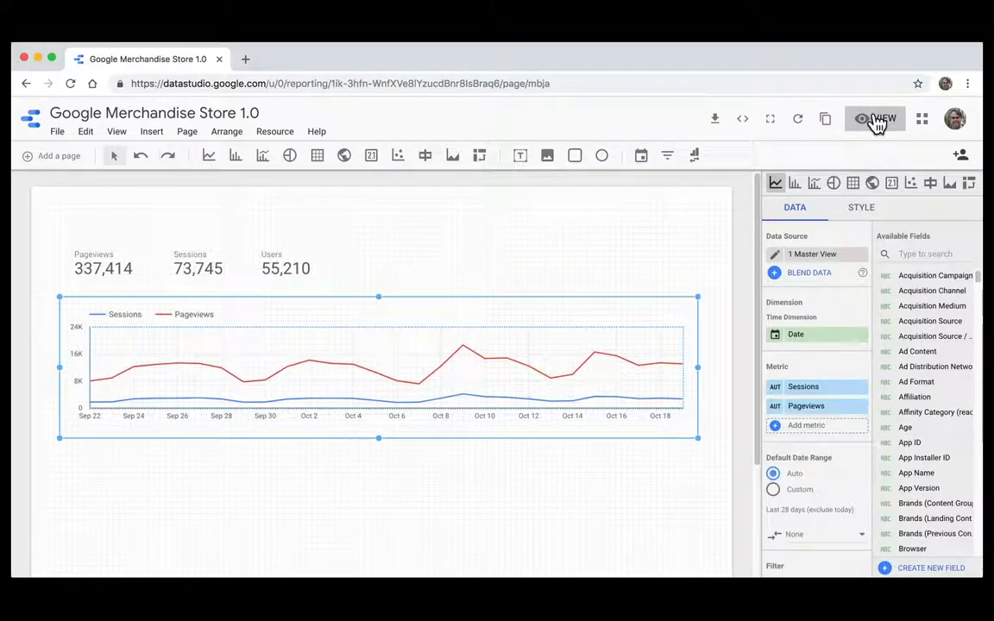
click(877, 122)
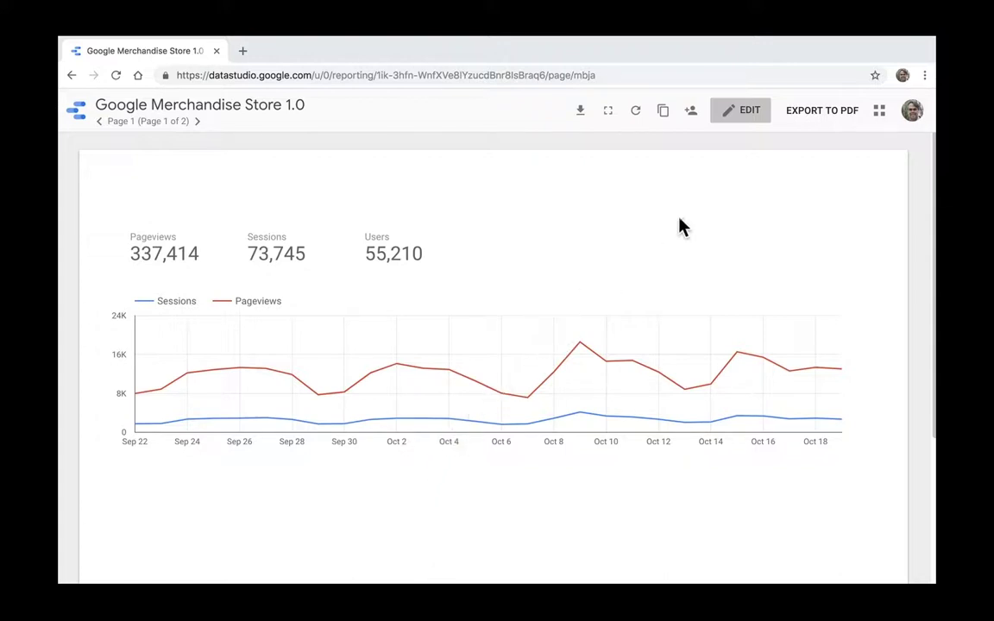
click(747, 114)
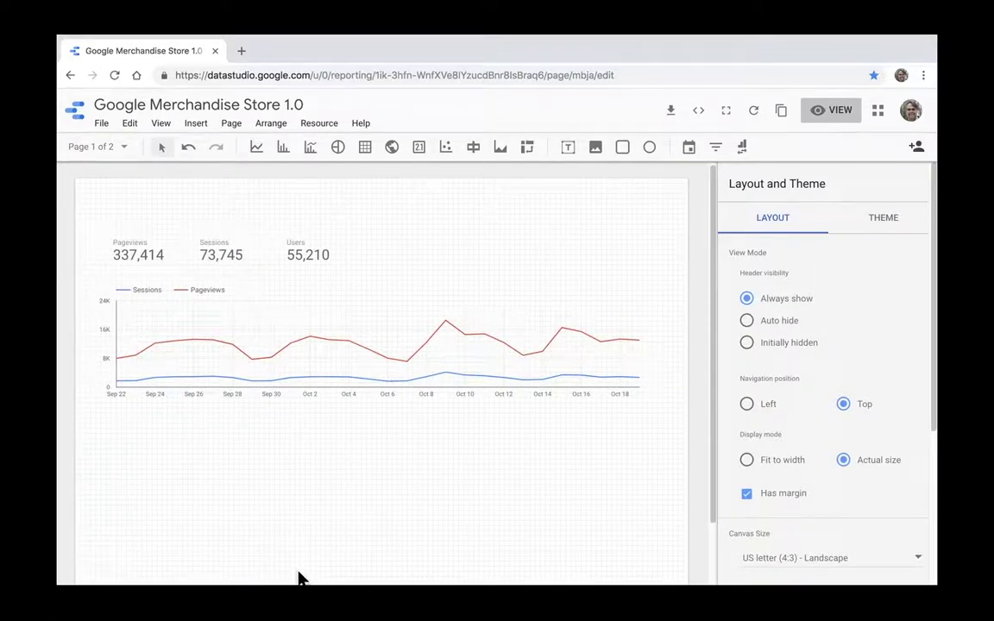
Step: Insert a table beneath the left part of the time series chart and set its dimension to Default Channel Grouping
click(369, 148)
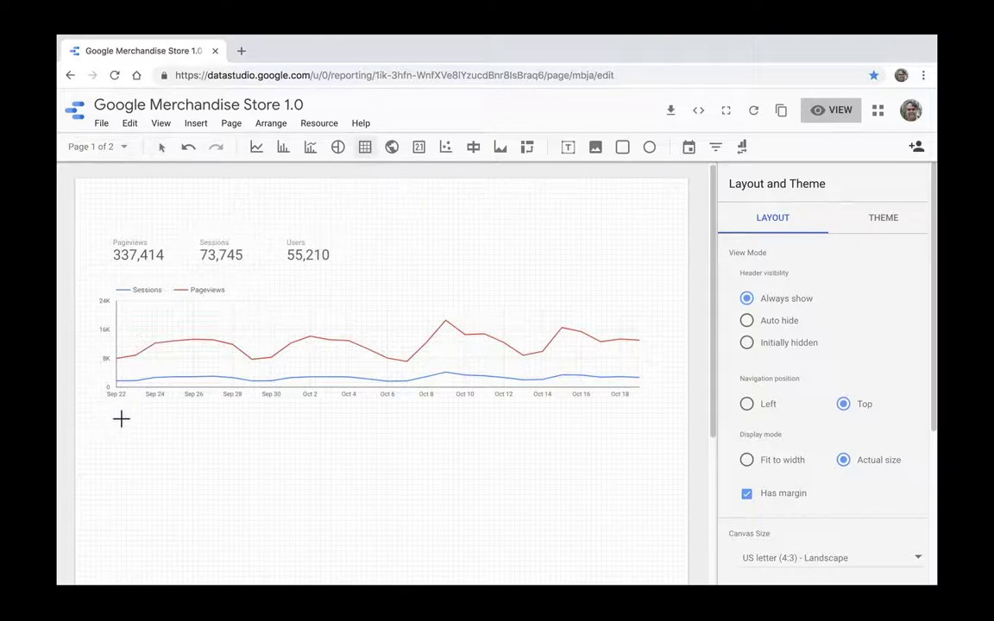
mouse_move(114, 420)
mouse_down()
mouse_move(275, 566)
mouse_move(317, 577)
mouse_up()
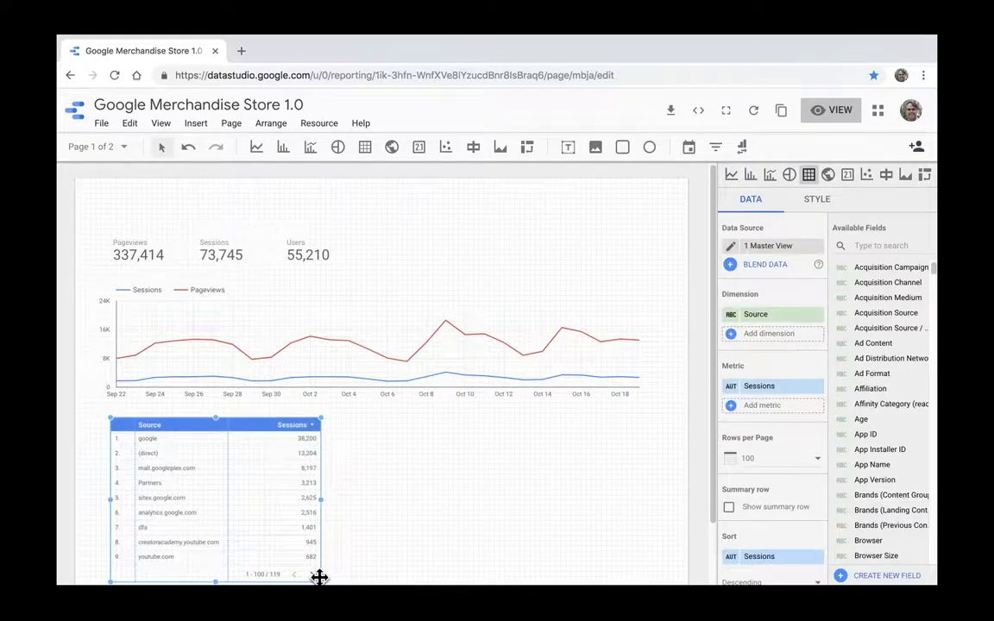
click(799, 321)
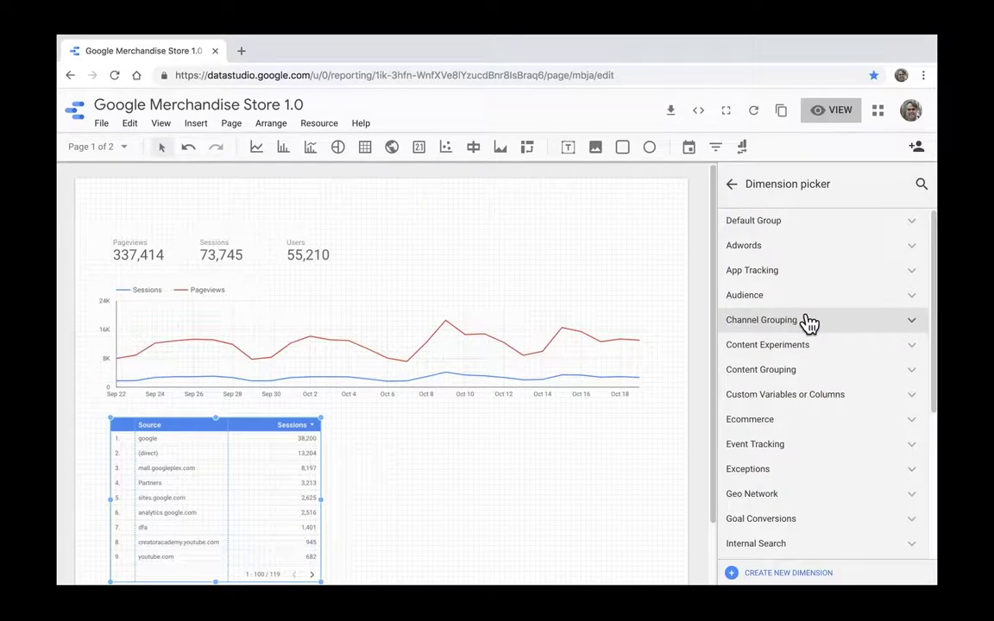
click(911, 326)
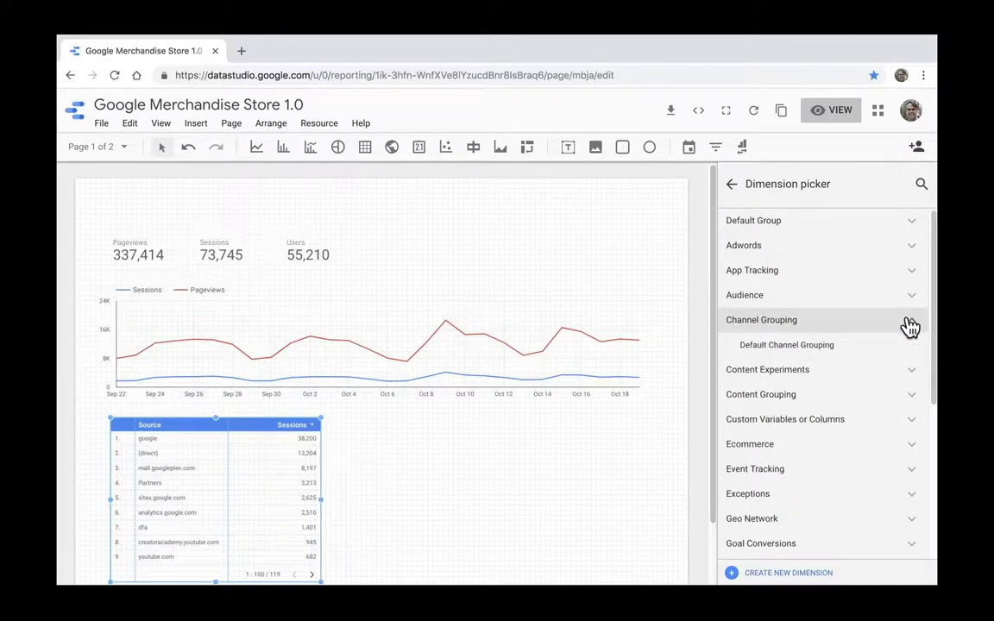
click(821, 348)
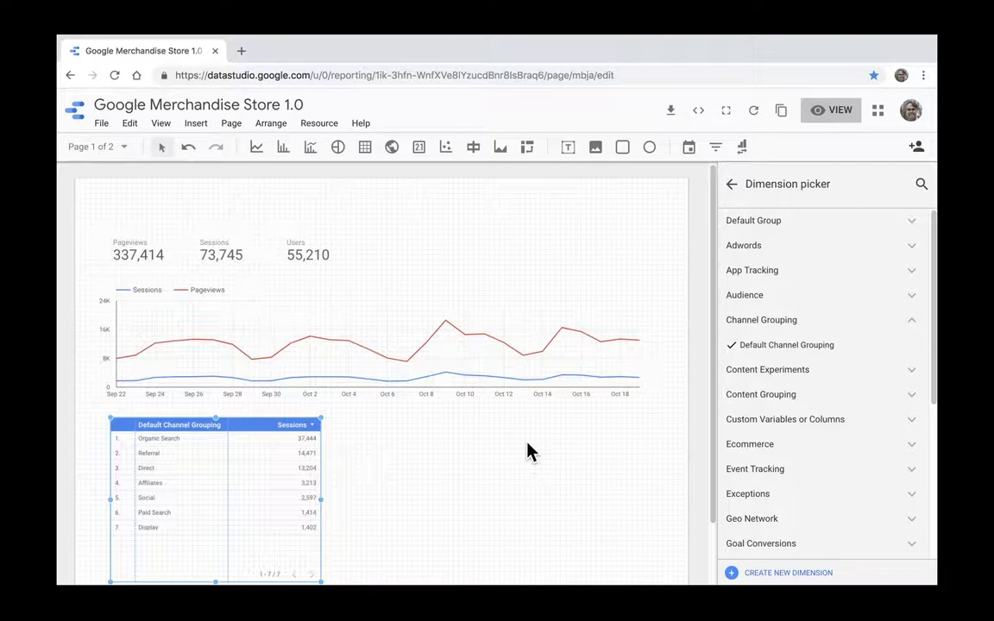
click(733, 188)
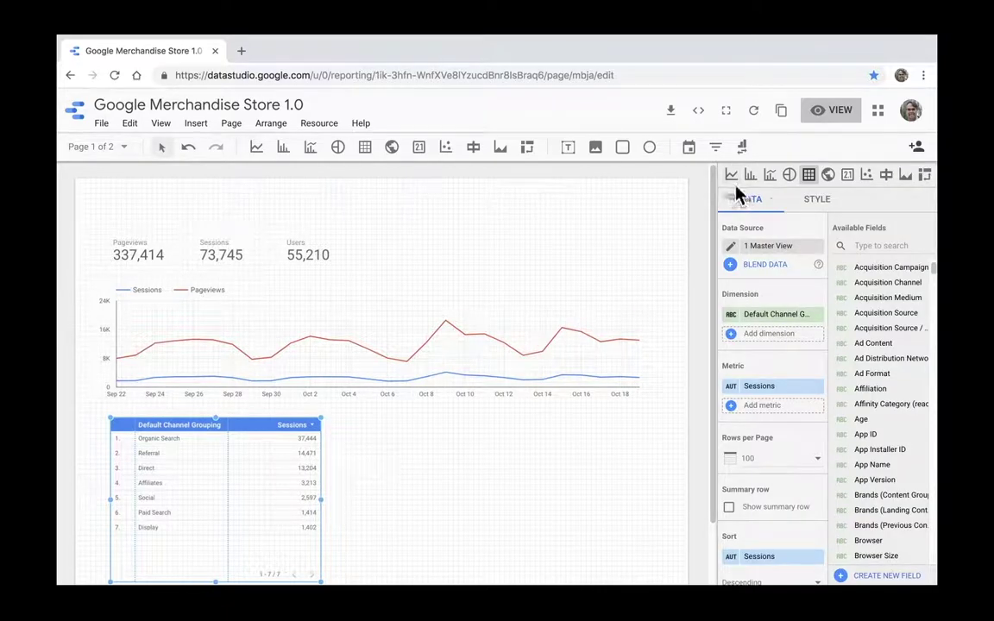
Step: Style the channel table with 18px header text, 14px labels and a black header background
click(816, 203)
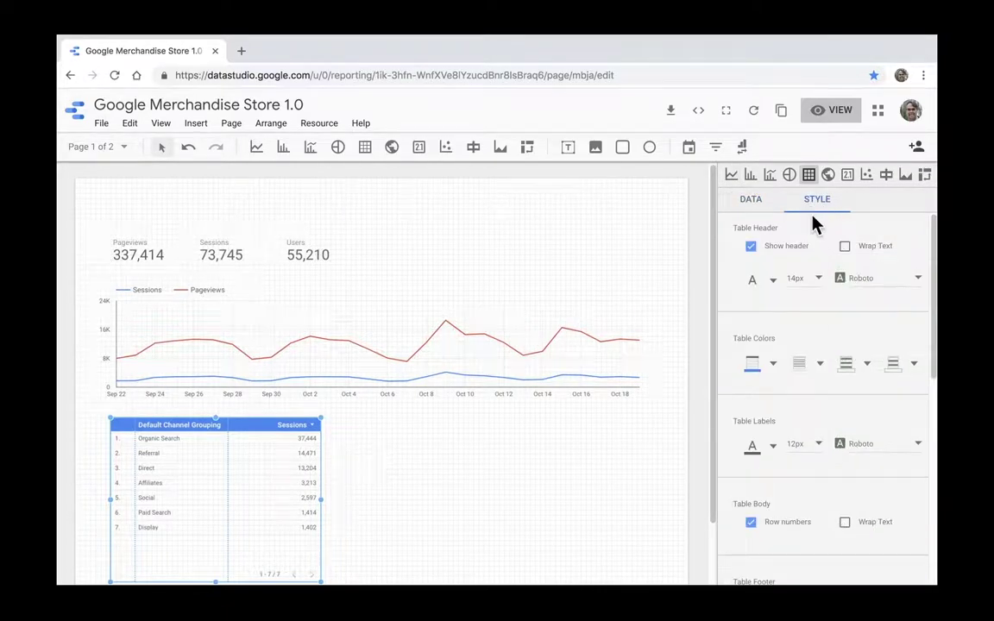
click(820, 283)
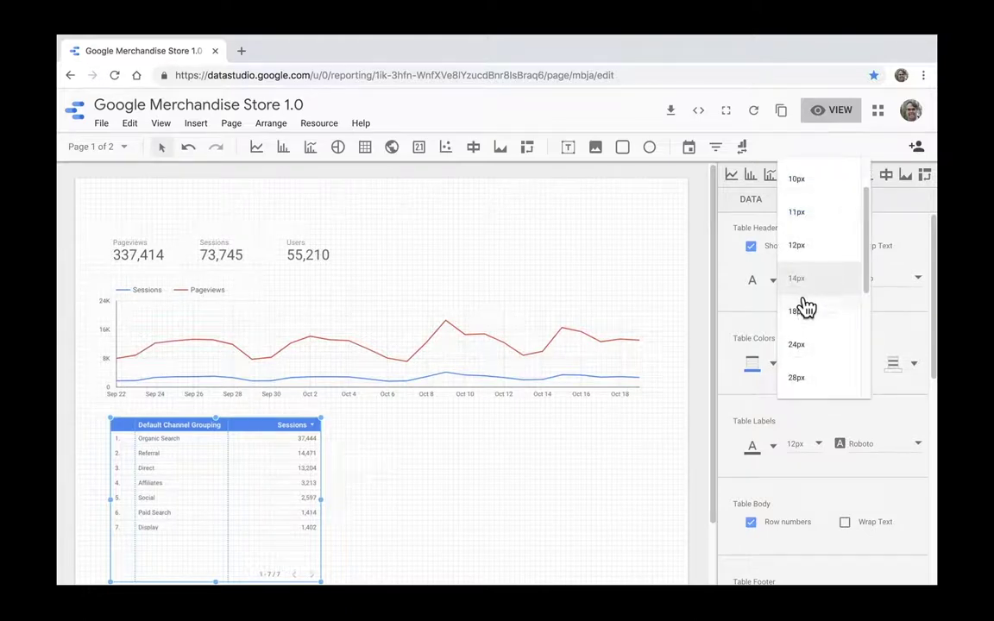
click(800, 315)
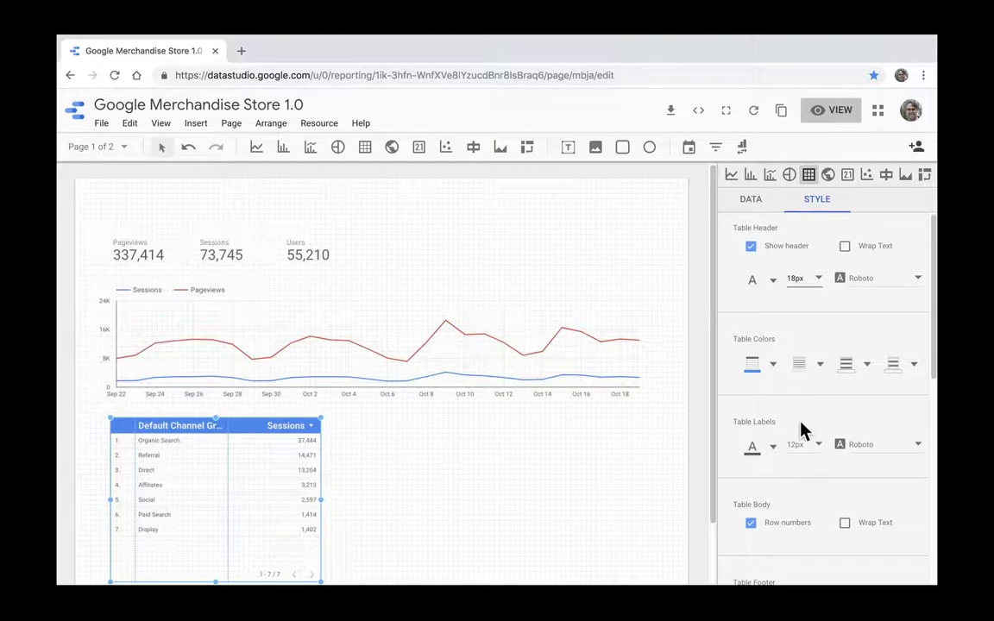
click(820, 446)
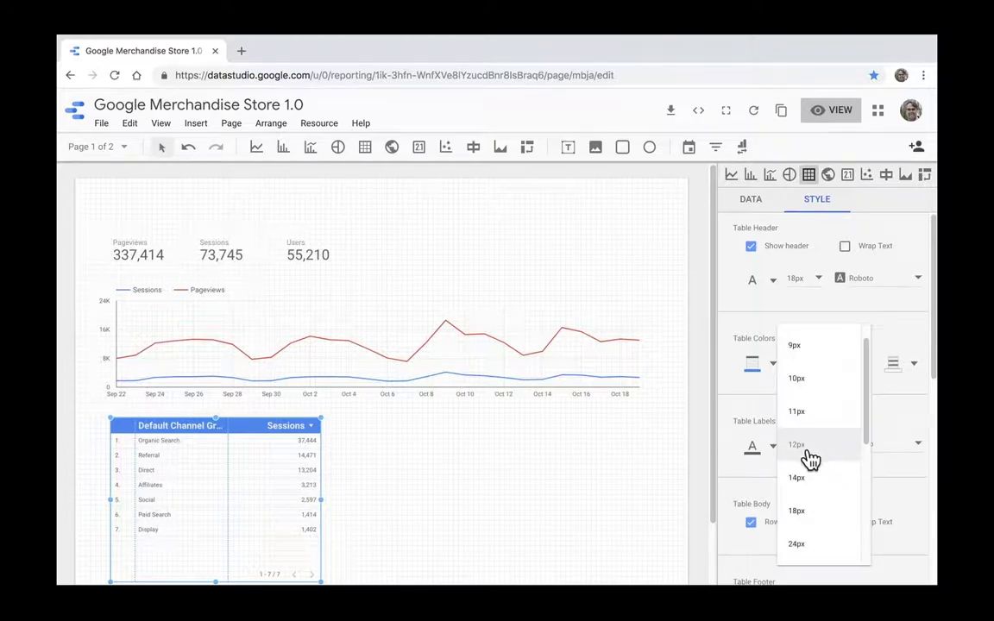
click(803, 480)
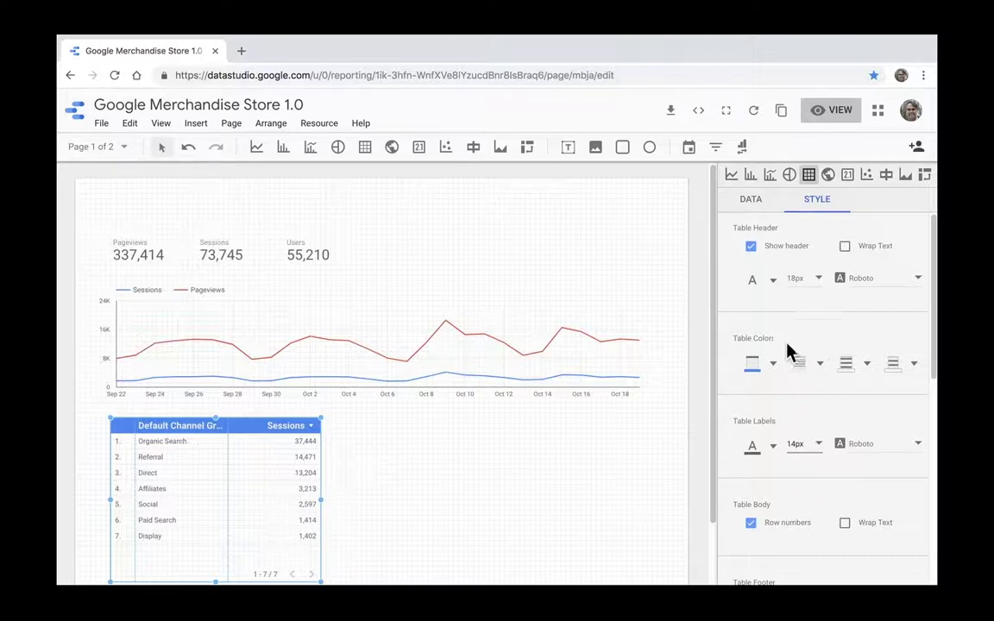
click(773, 367)
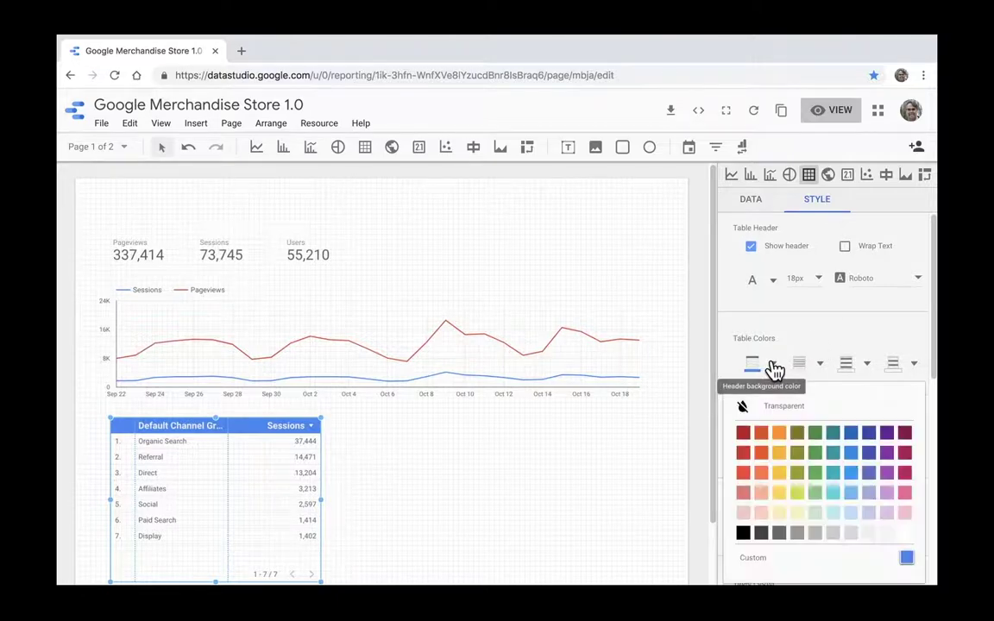
click(744, 533)
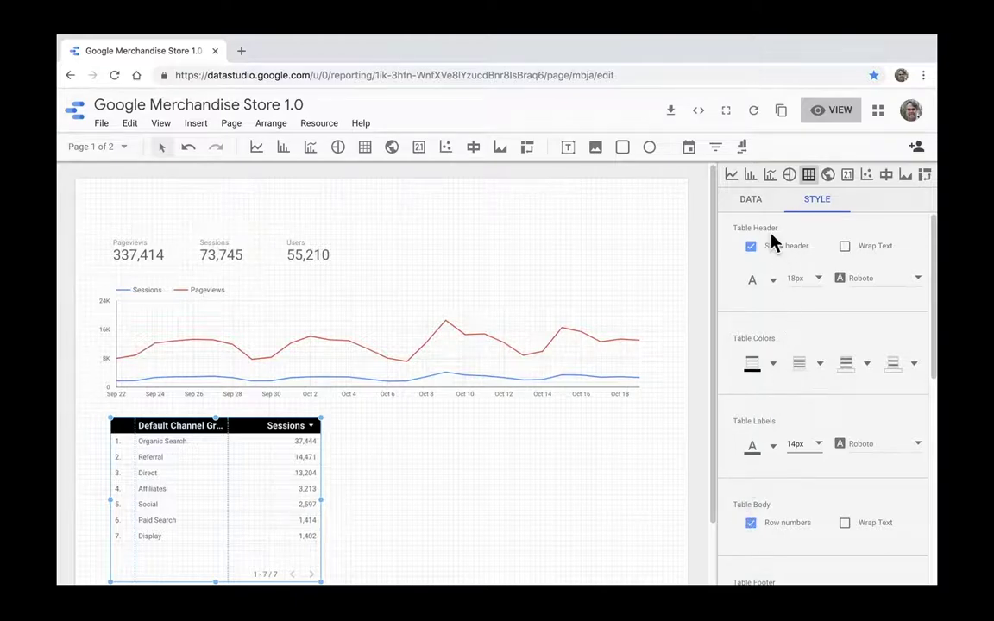
Step: Add Sessions from the Session group as a second metric of the channel table
click(752, 205)
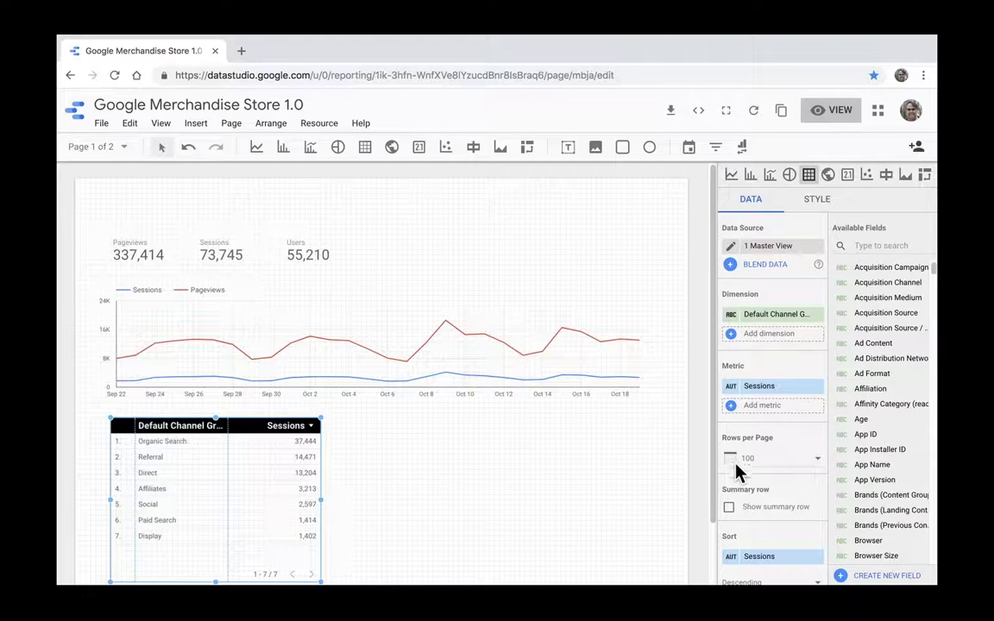
scroll(747, 475, down, 2)
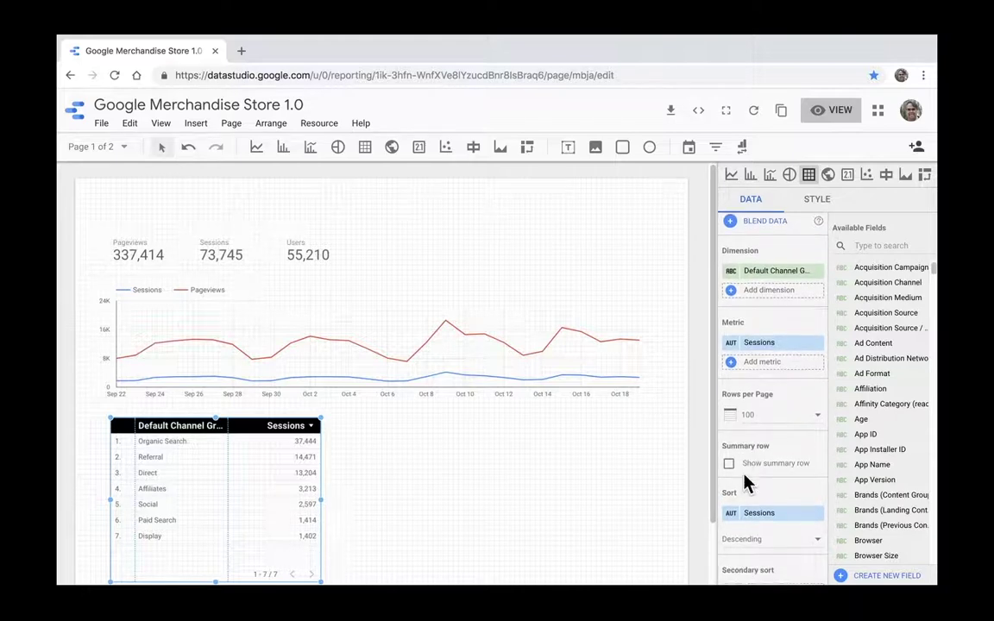
scroll(747, 482, down, 1)
scroll(747, 483, up, 3)
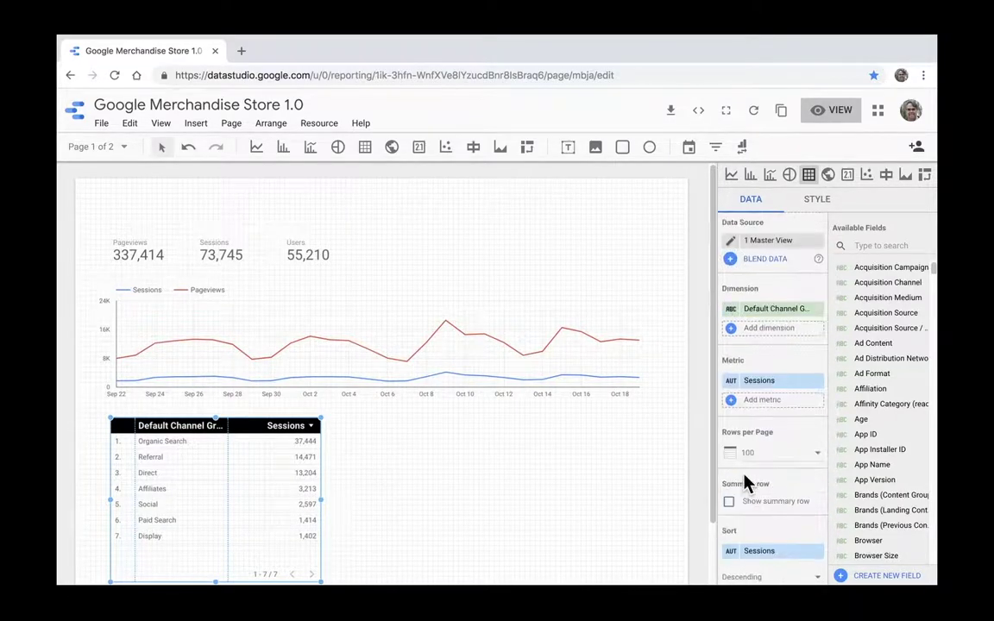
click(771, 407)
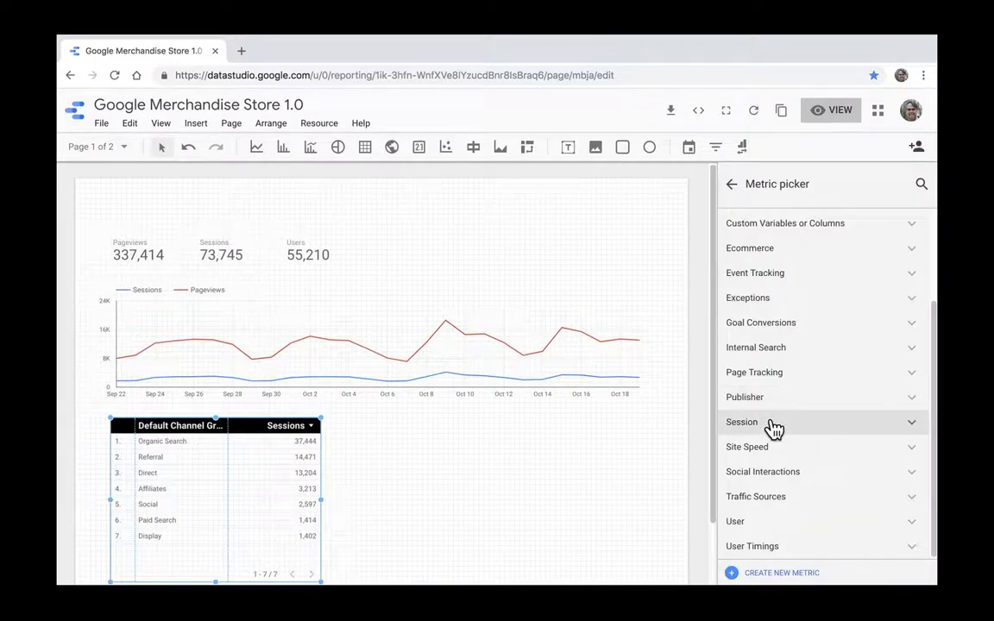
click(774, 423)
click(756, 448)
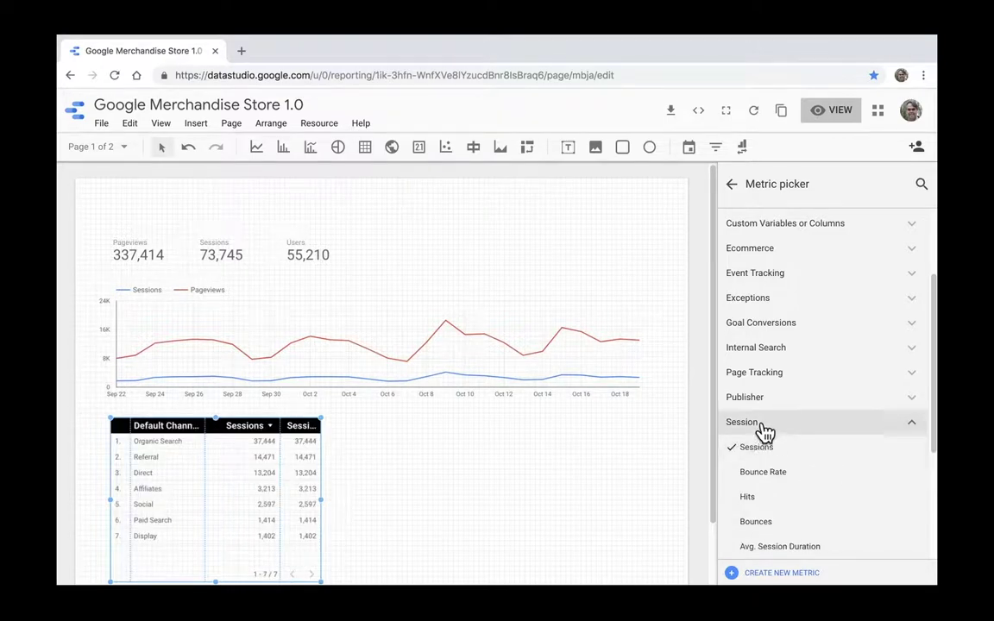
Step: Format the channel table's second Sessions metric as type Percent and display it as percent of total
click(733, 187)
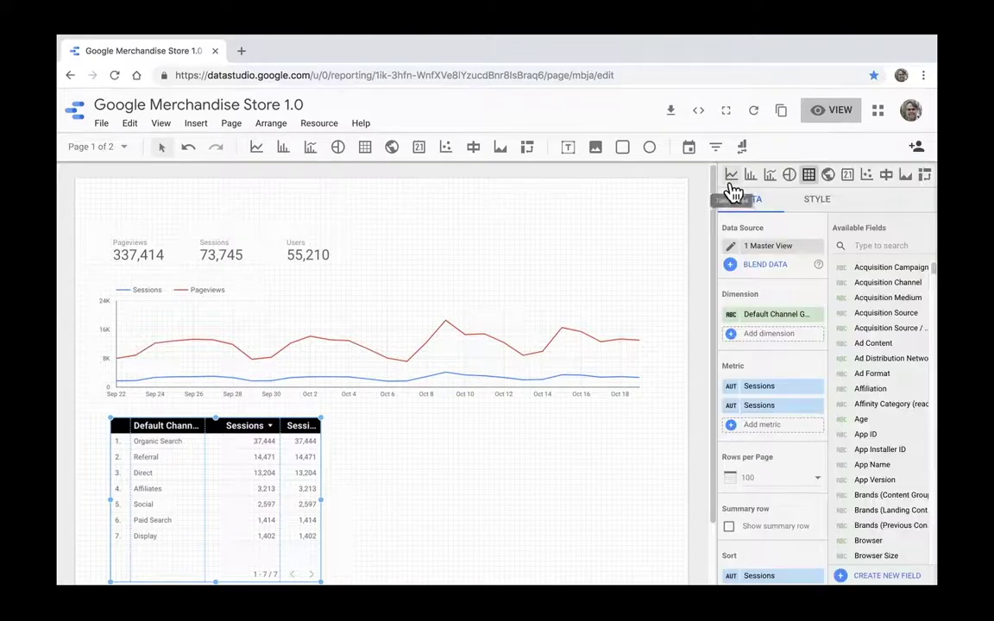
click(732, 412)
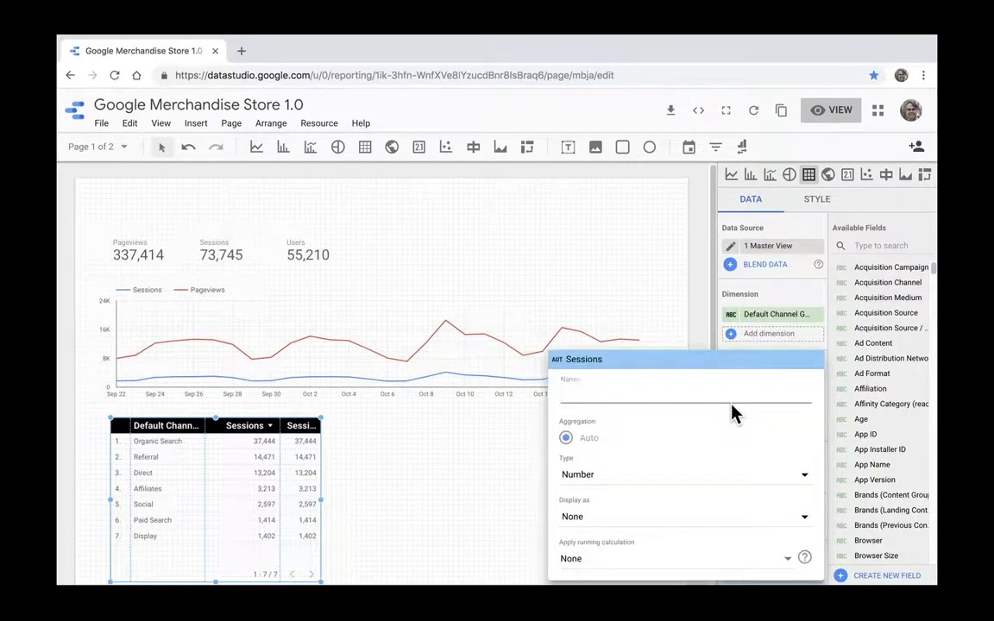
click(674, 477)
mouse_move(650, 489)
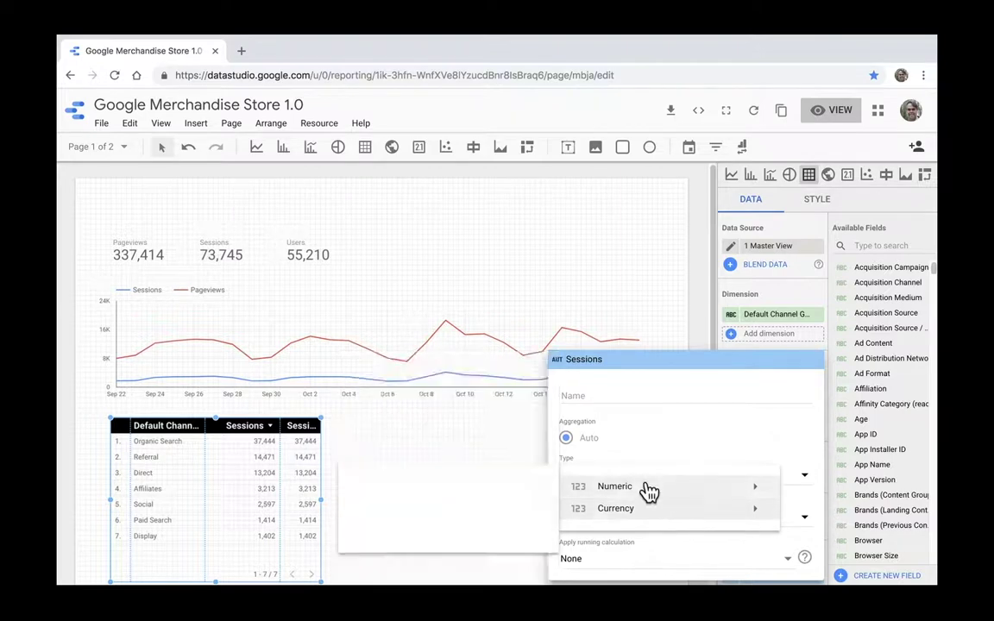
click(466, 511)
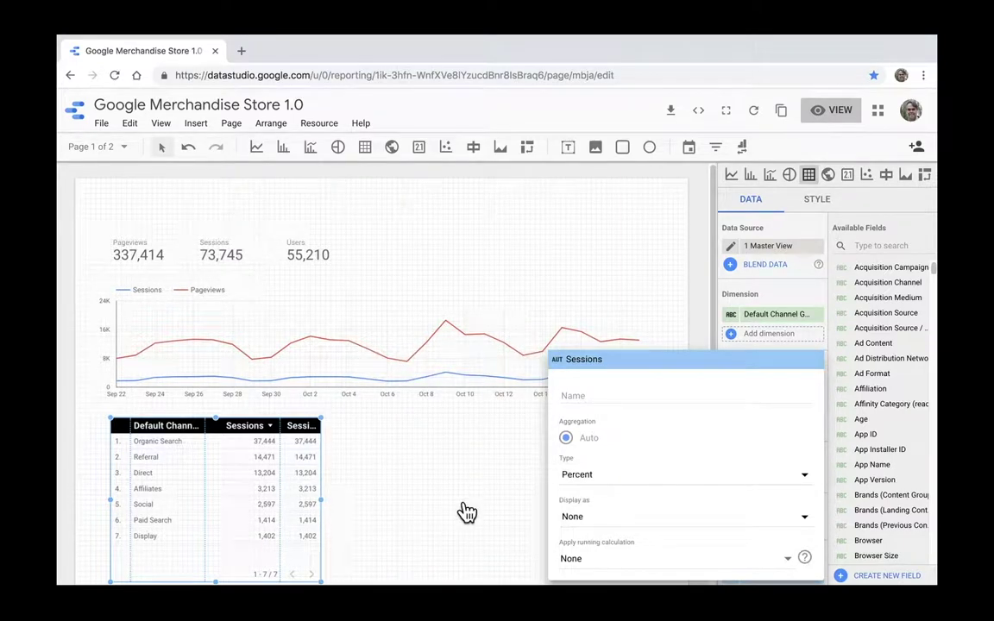
click(618, 518)
click(617, 523)
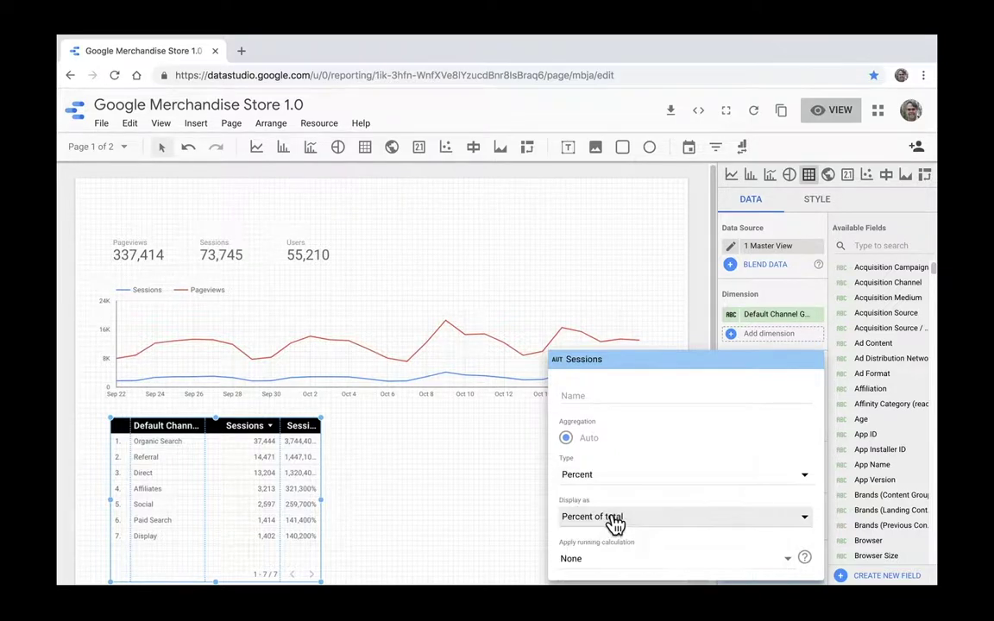
click(481, 494)
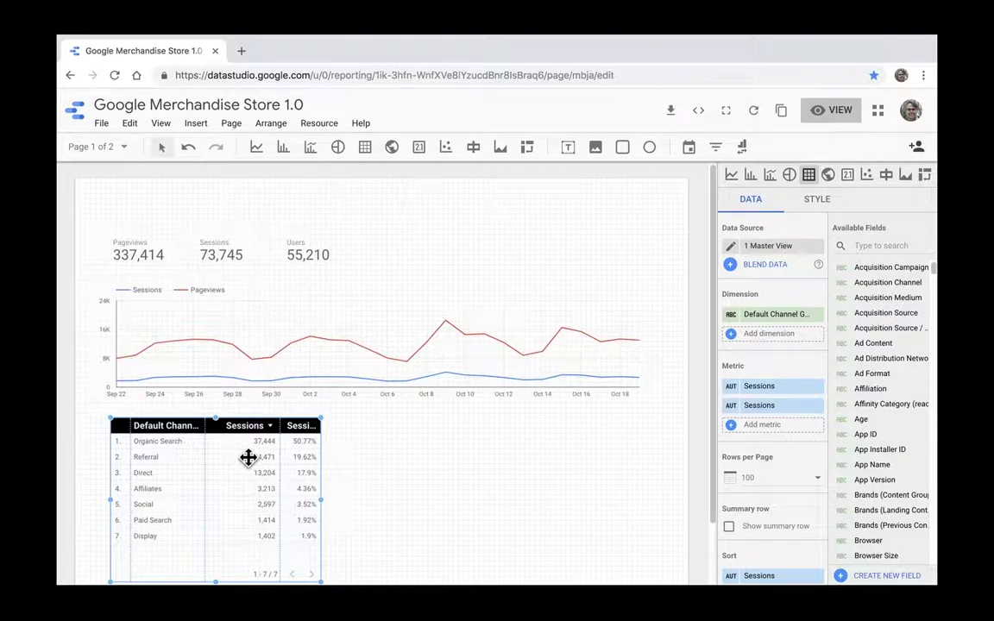
Step: Widen the channel table slightly and rename its second Sessions metric to %
mouse_move(324, 499)
mouse_down()
mouse_move(337, 509)
mouse_move(342, 499)
mouse_up()
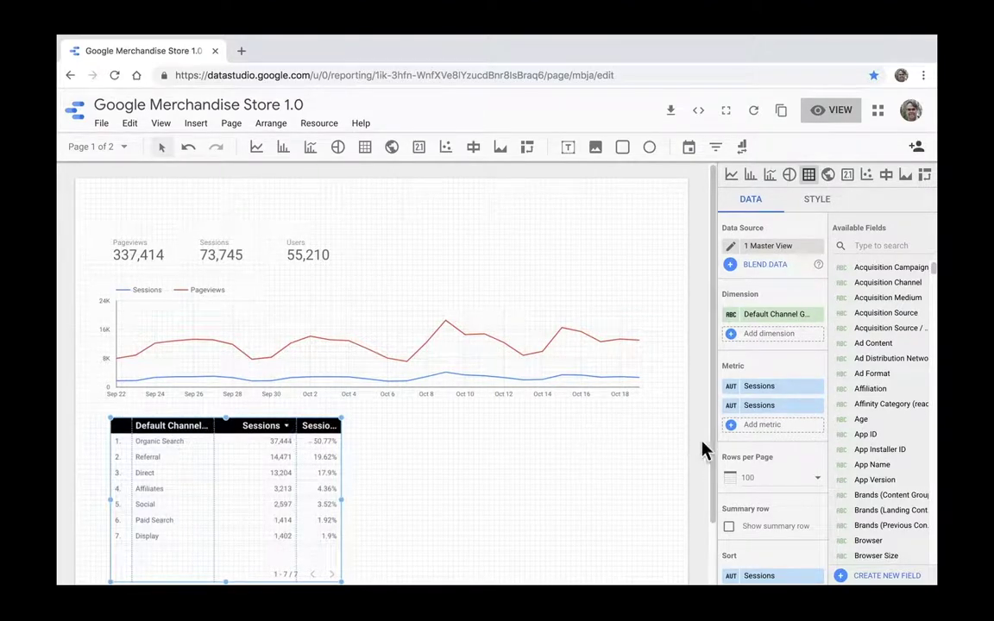
click(730, 405)
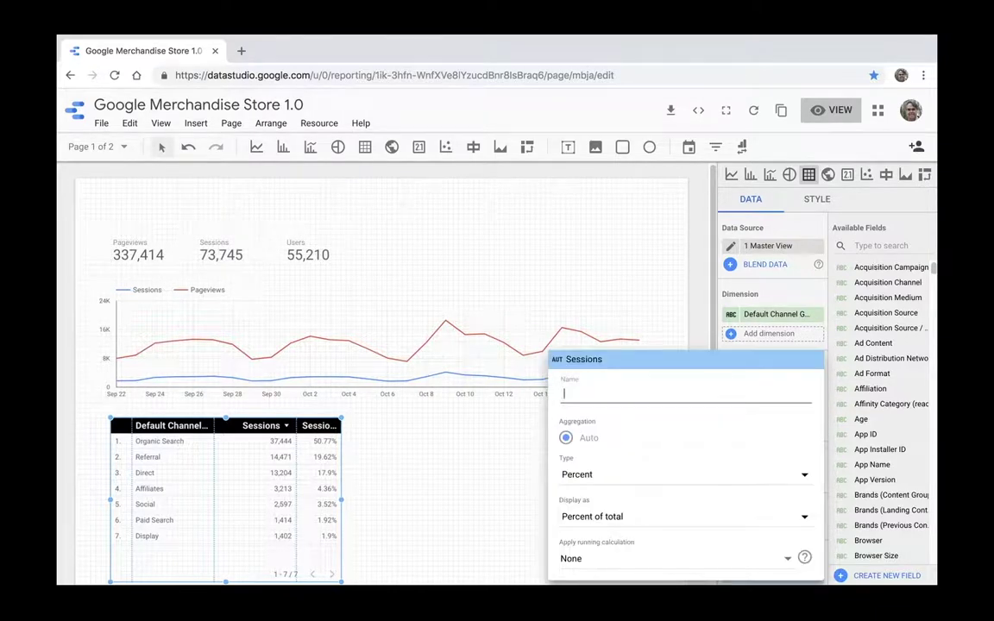
text(%)
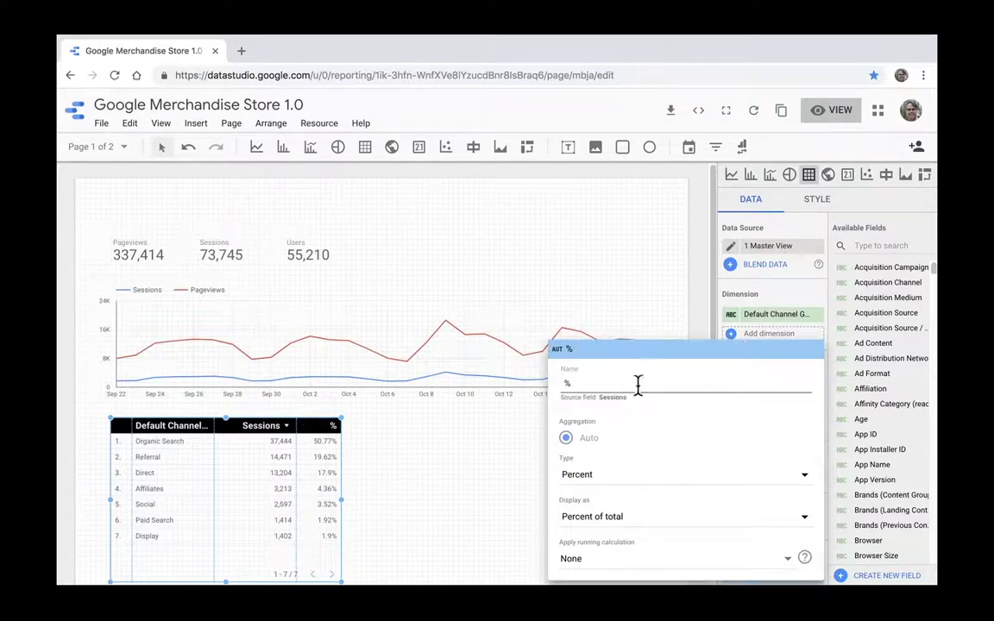
click(494, 449)
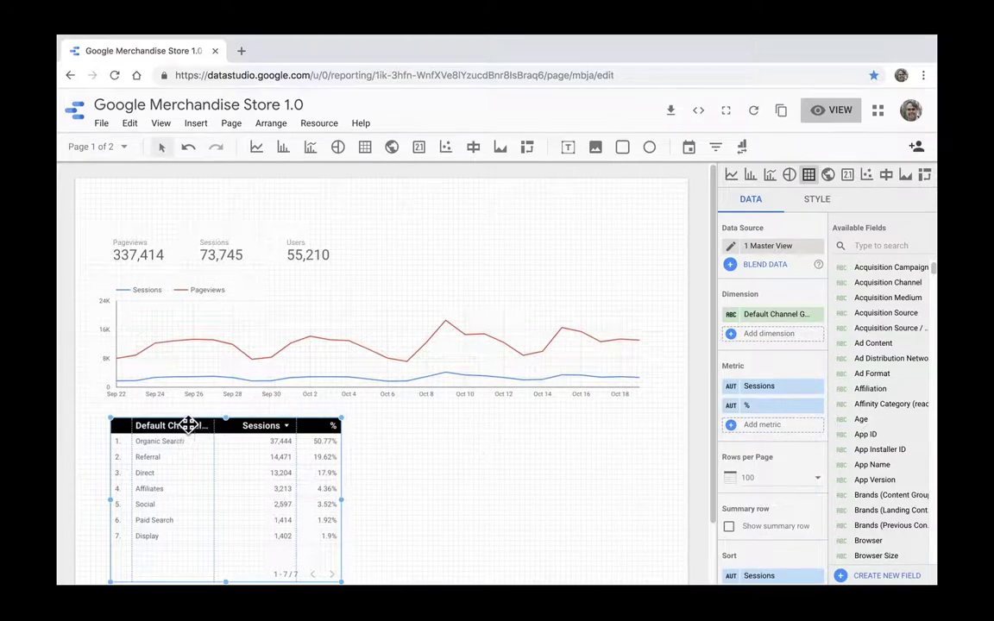
Step: Rename the table's Default Channel Grouping dimension to Channel
click(735, 319)
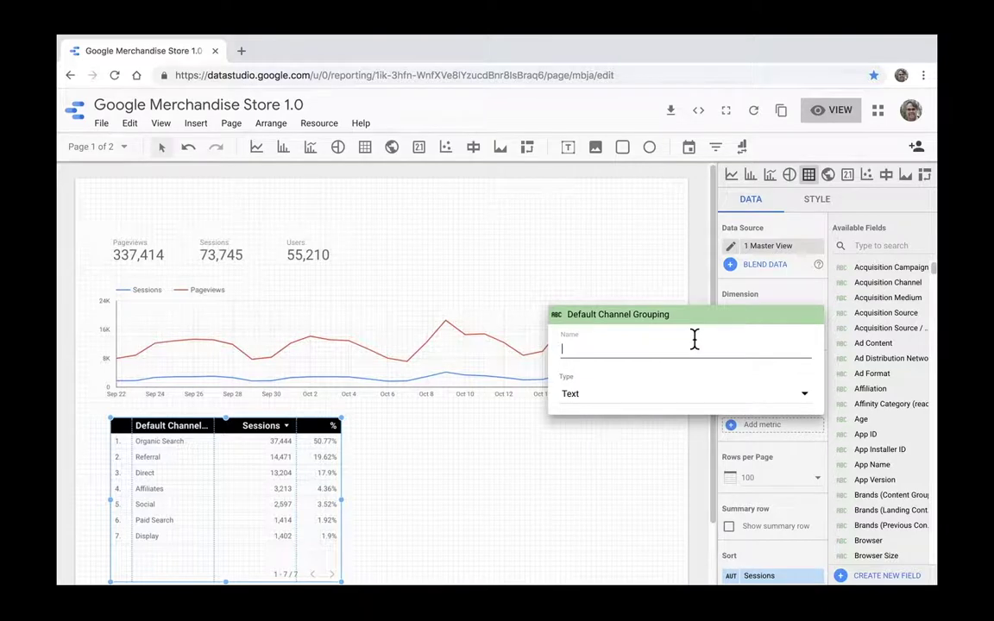
text(Channel)
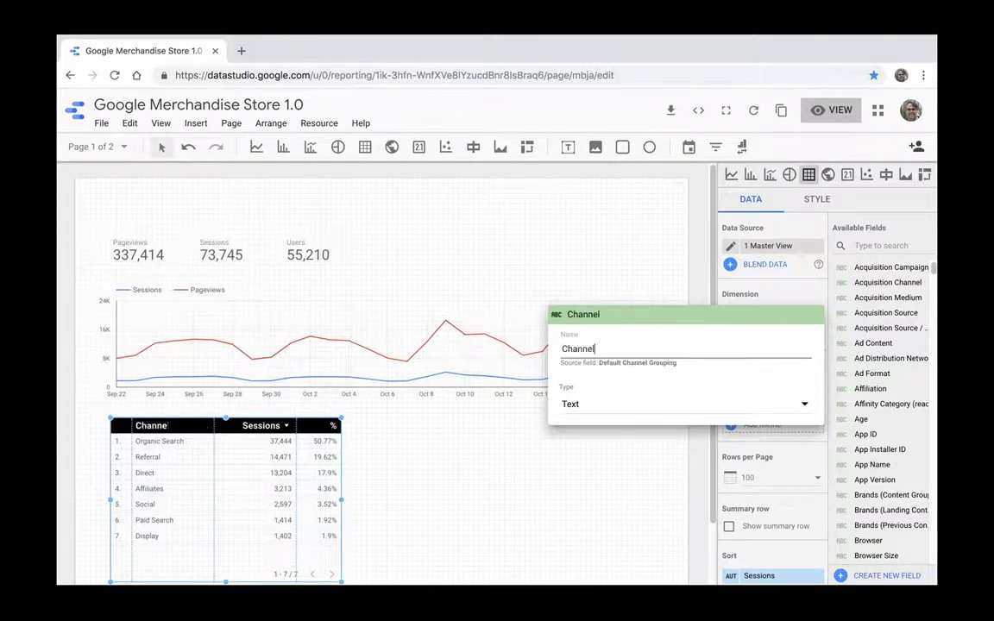
key(Return)
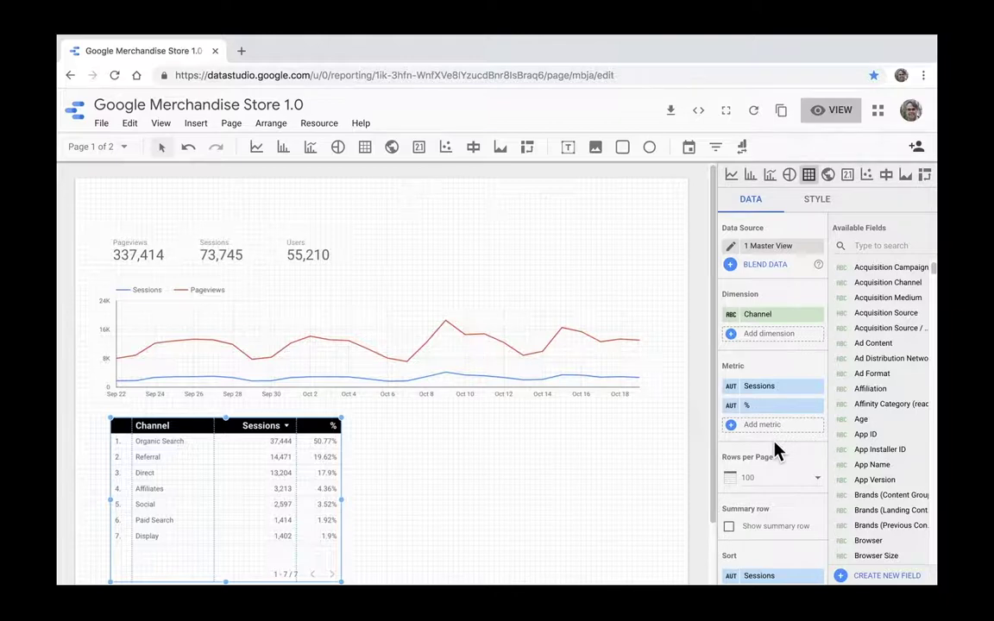
Step: Hide the row numbers and the pagination footer of the channel table
click(818, 204)
scroll(768, 361, down, 3)
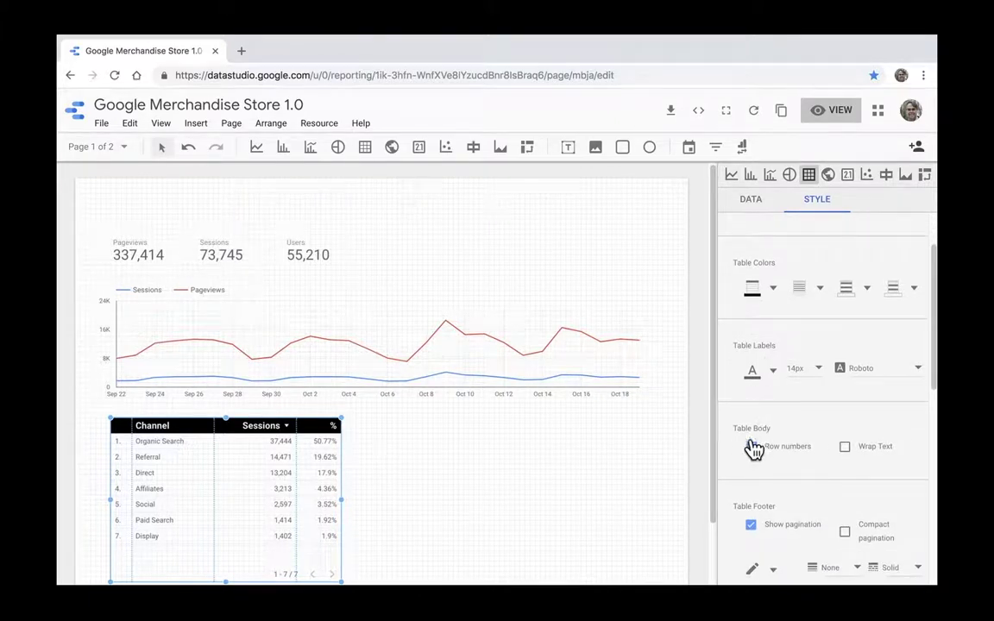
click(750, 447)
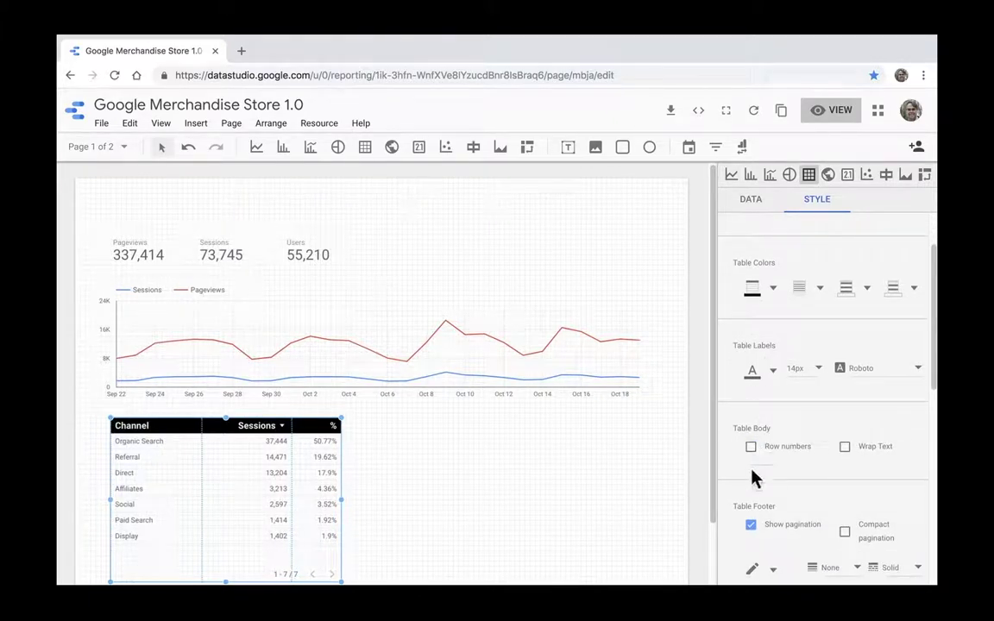
click(752, 526)
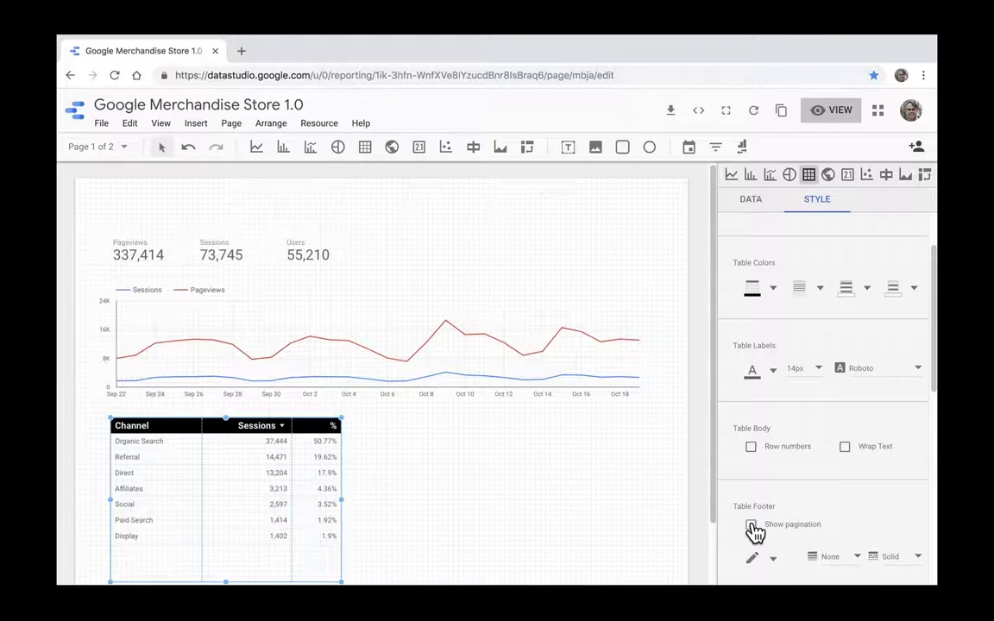
click(339, 519)
Step: Duplicate the channel table and place the copy beside it, beneath the right part of the time series chart
right_click(253, 431)
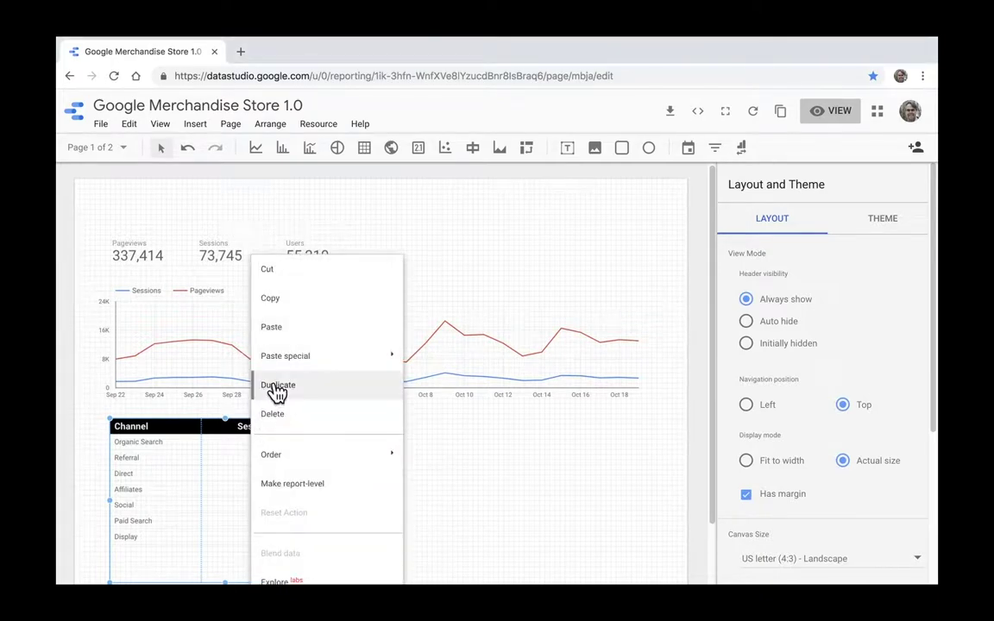
click(277, 395)
drag(279, 440, 506, 428)
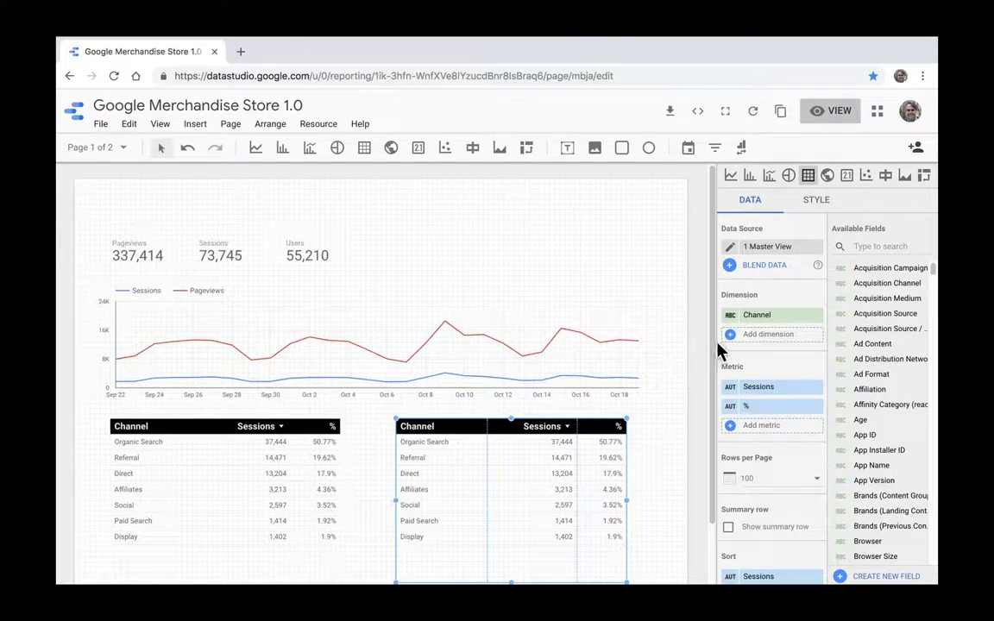
Step: Set the duplicated table's dimension to Device Category from the Platform or Device group
click(766, 318)
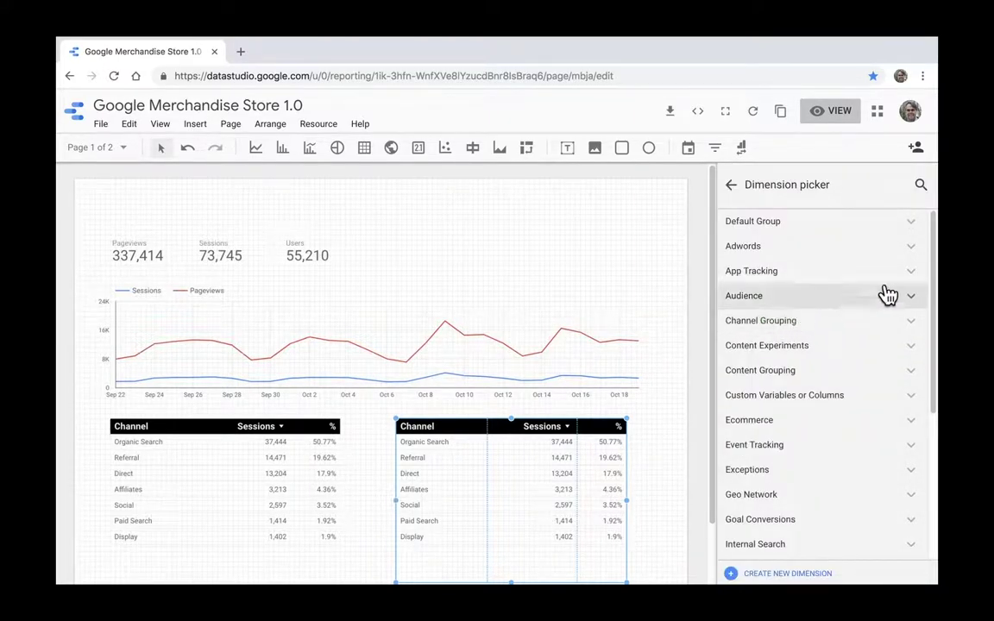
click(920, 184)
text(device)
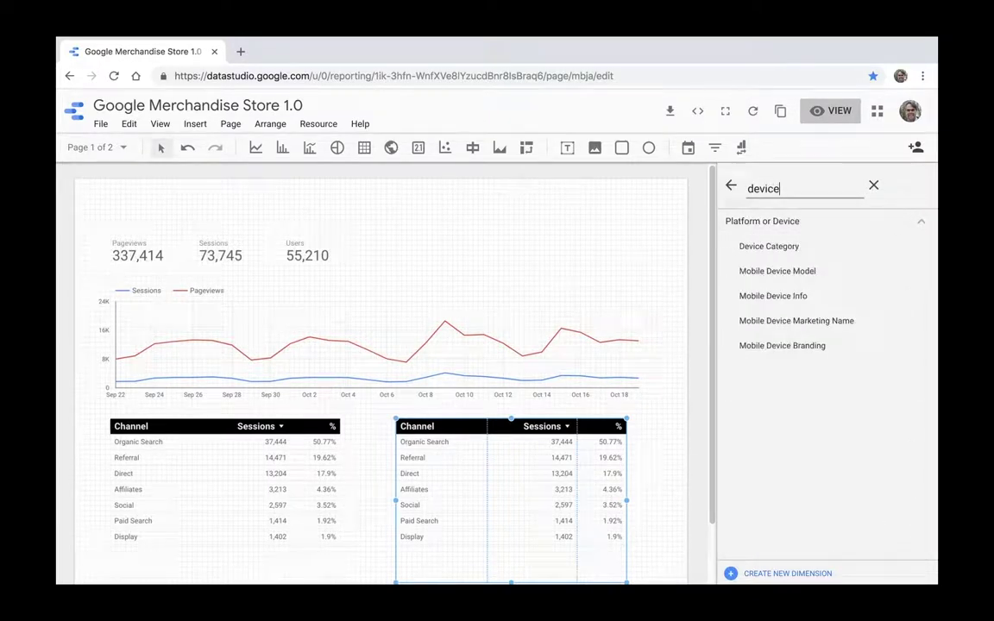
click(781, 252)
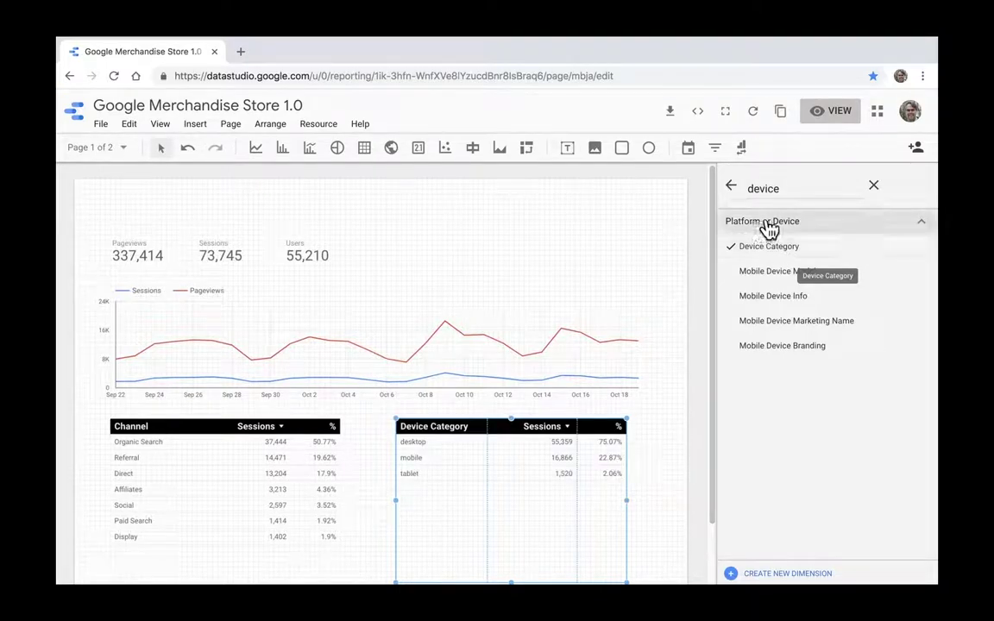
click(336, 296)
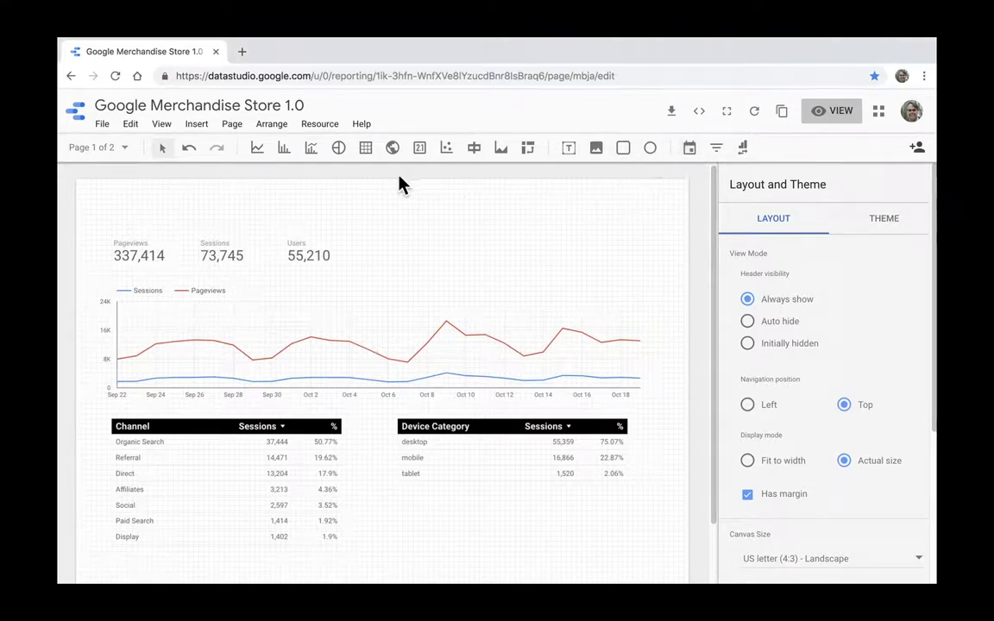
Step: Insert a date range control above the Pageviews and Sessions scorecards and a filter control to its right
click(690, 152)
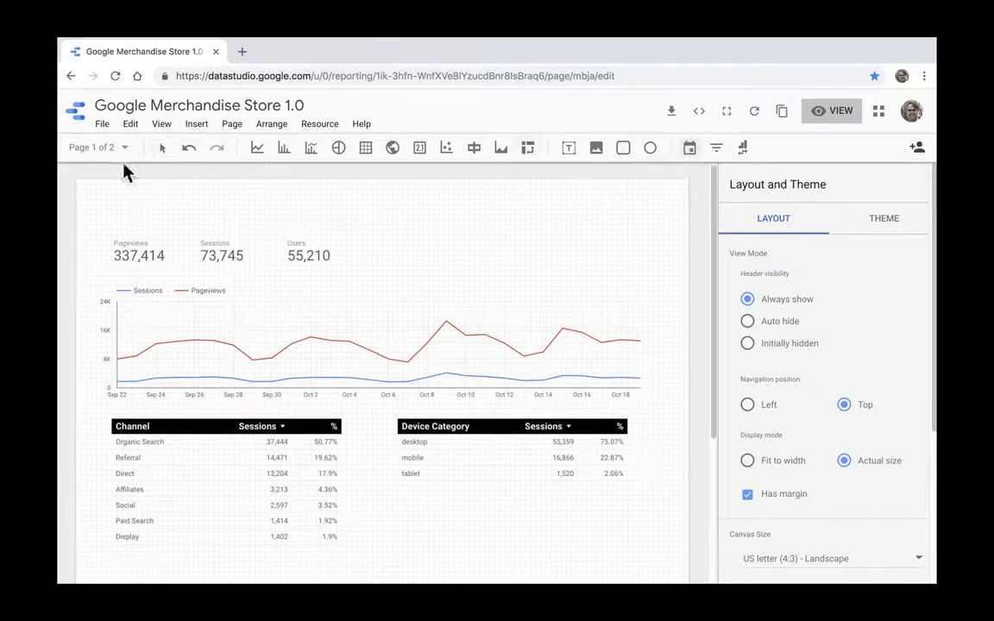
drag(105, 189, 265, 222)
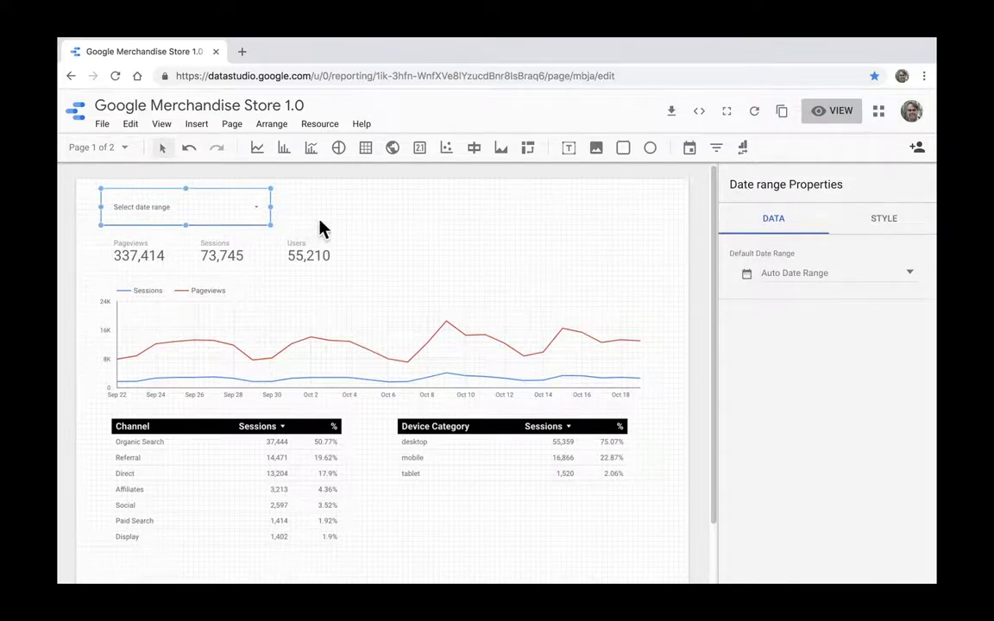
click(718, 152)
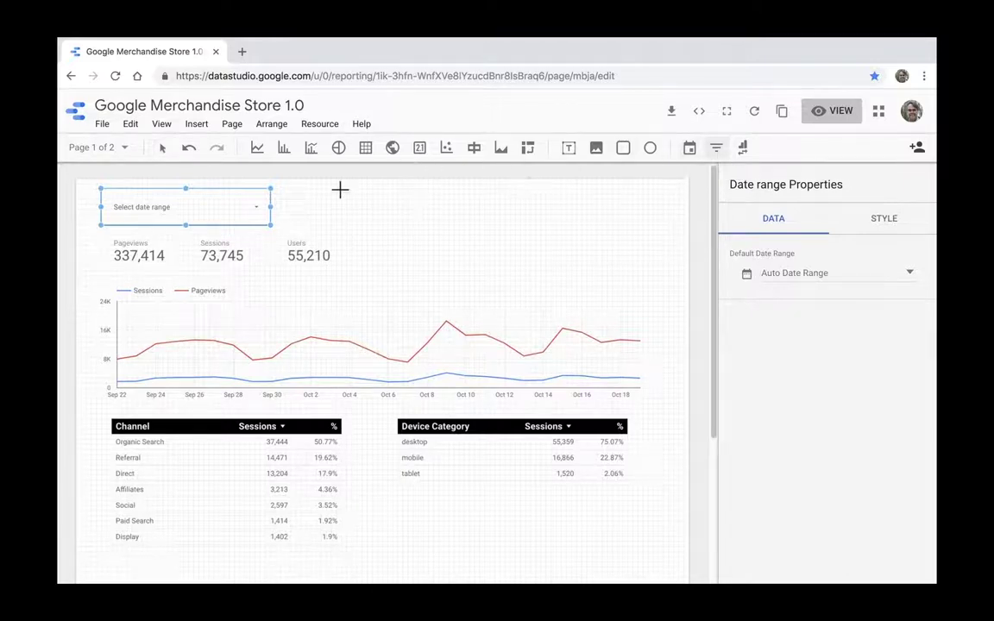
drag(286, 188, 448, 224)
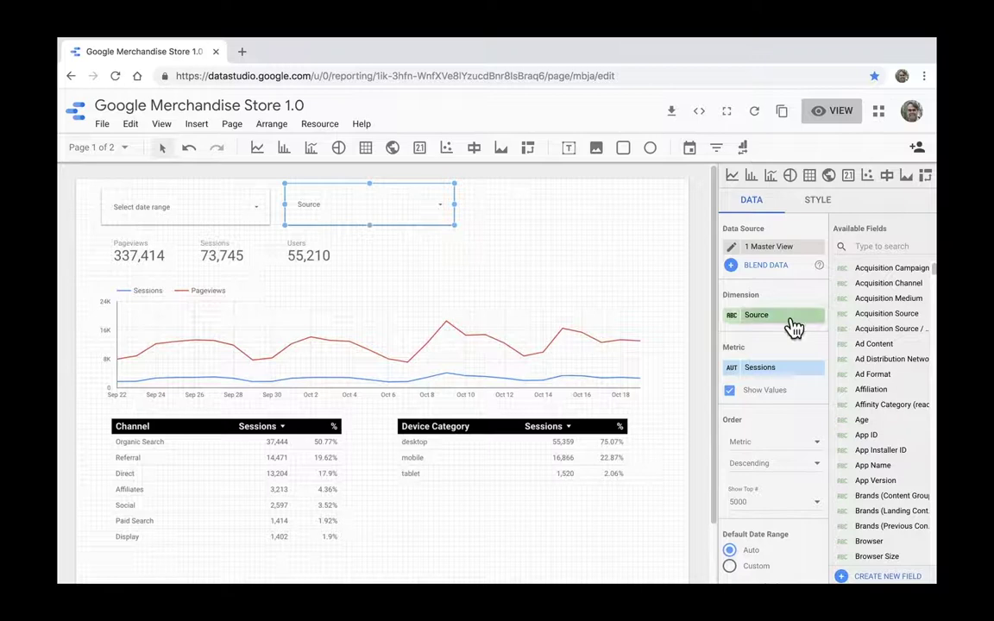
Step: Set the new filter control's dimension to Default Channel Grouping
click(795, 322)
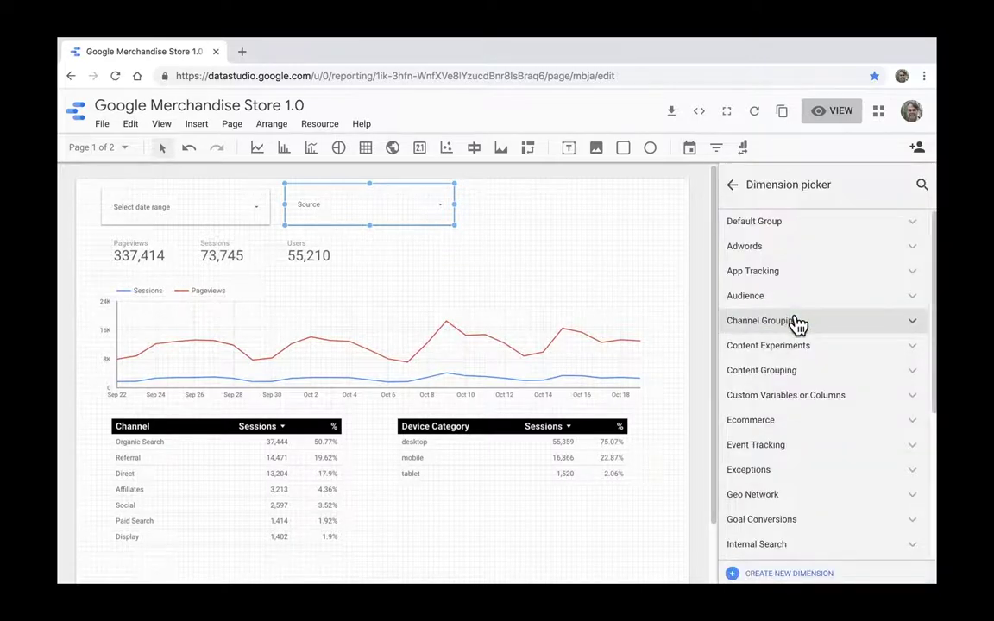
click(797, 322)
click(789, 347)
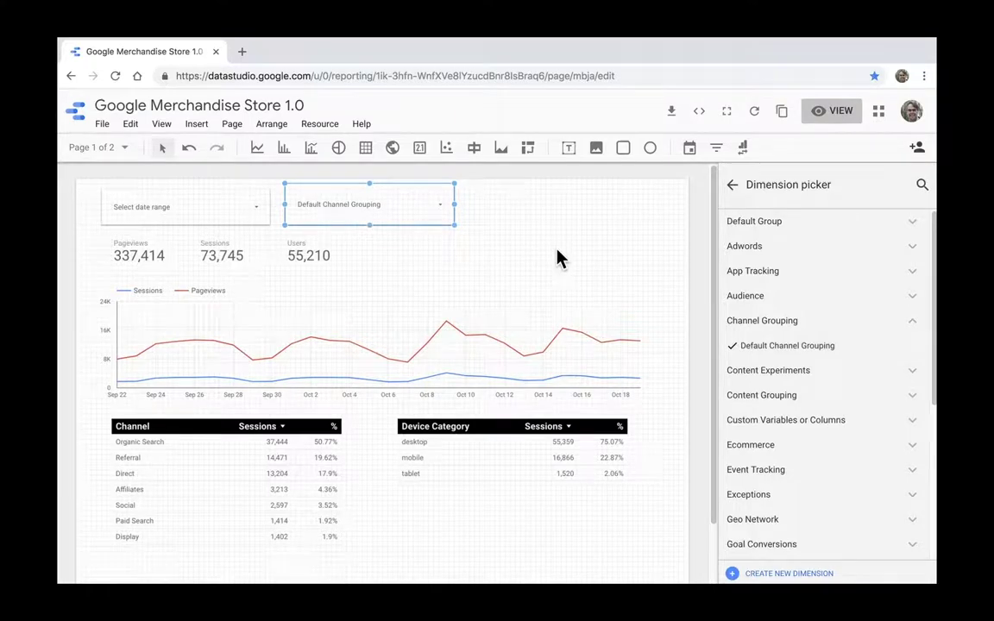
click(483, 226)
Step: Duplicate the Default Channel Grouping filter control and place the copy to its right in the same row
click(430, 203)
right_click(429, 203)
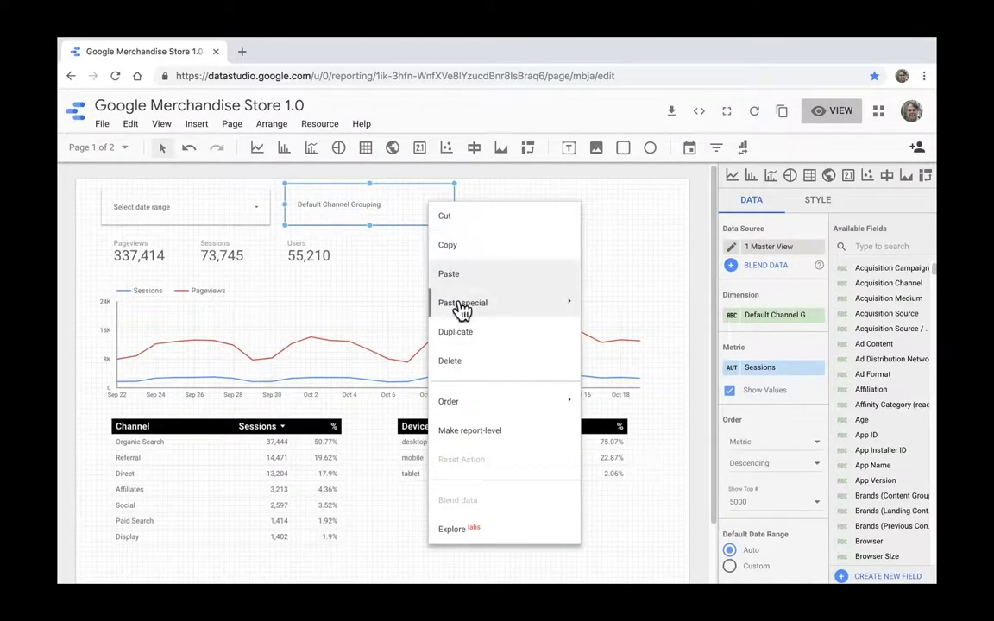
click(464, 334)
drag(431, 215, 599, 211)
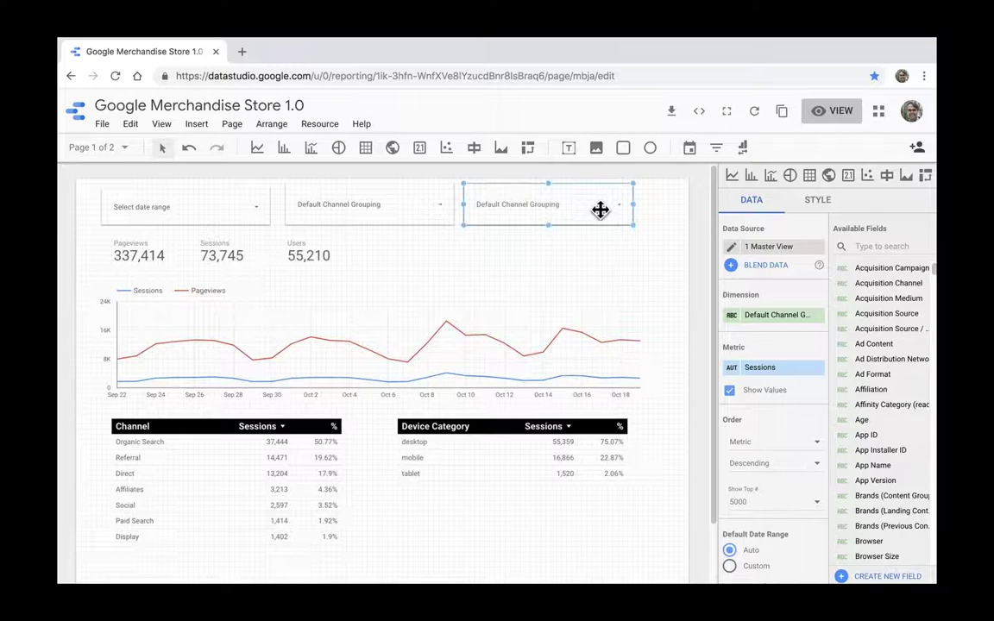
Step: Set the duplicated filter control's dimension to Device Category
click(771, 315)
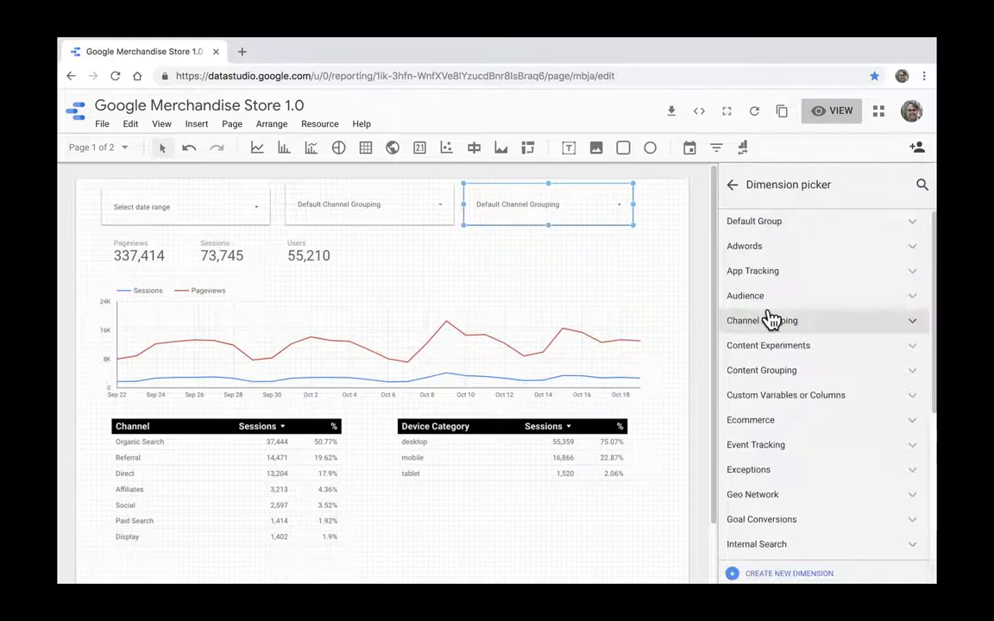
click(921, 190)
text(a)
key(BackSpace)
text(device)
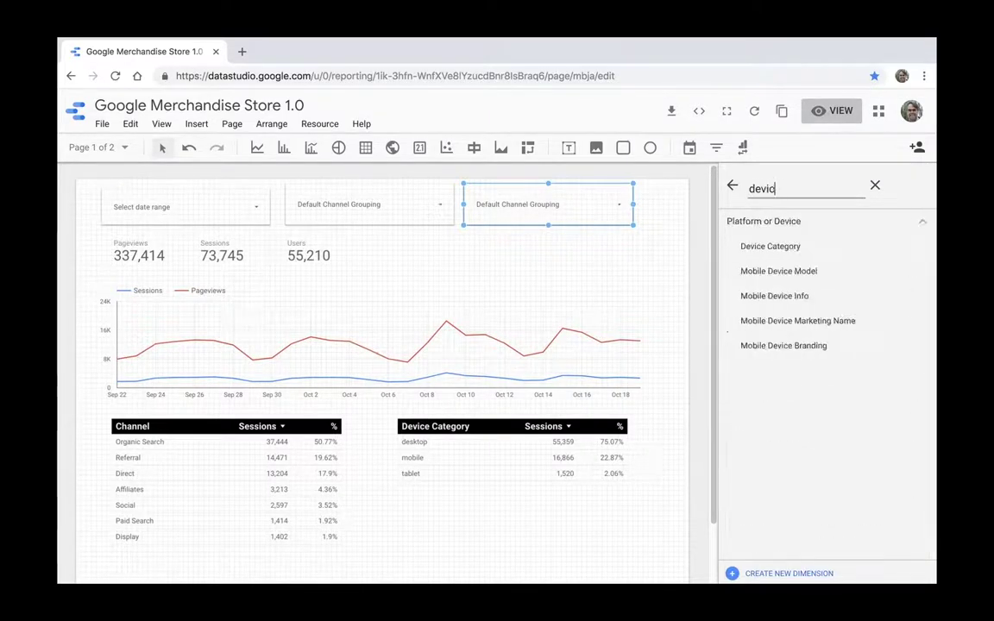
click(824, 248)
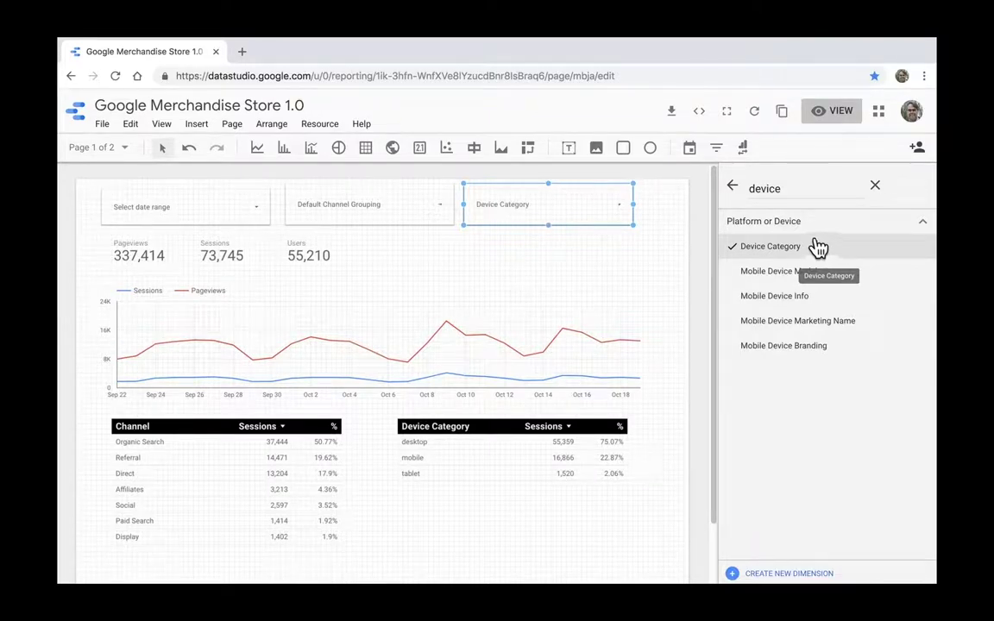
click(636, 243)
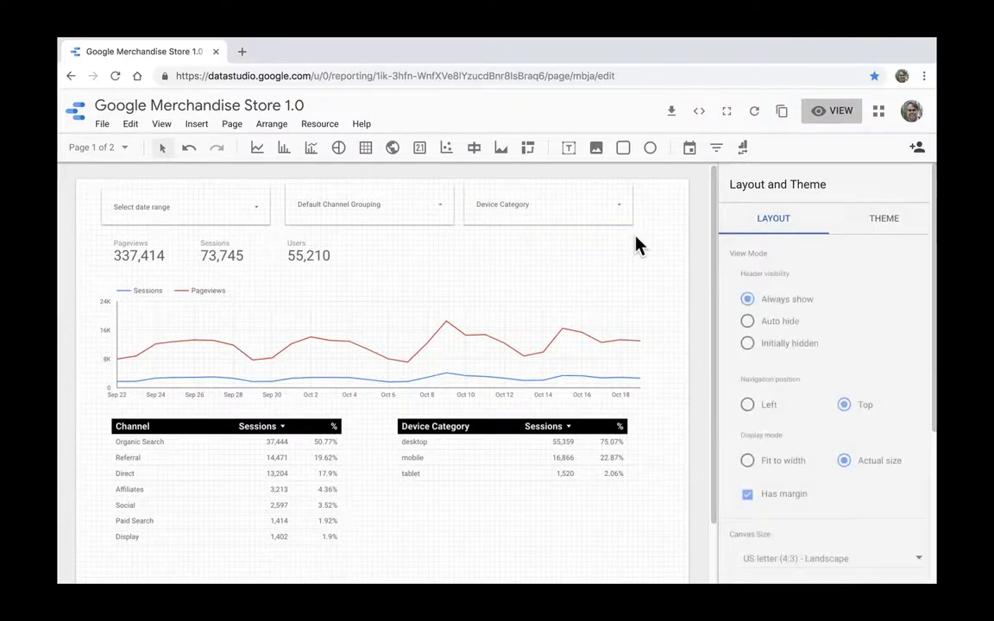
Step: Rename the Device Category filter control's dimension as Device
click(570, 216)
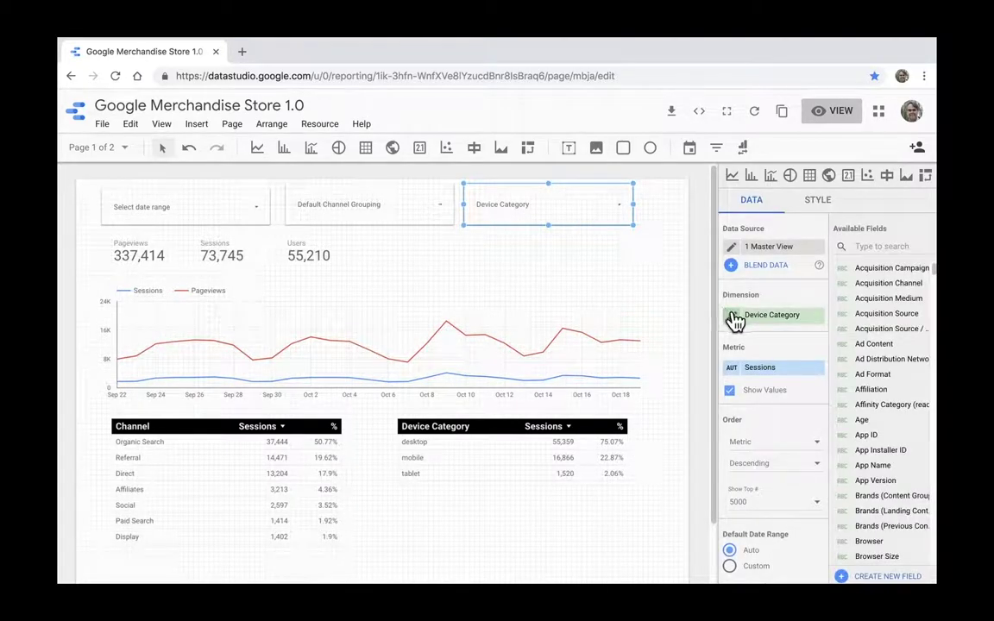
click(733, 319)
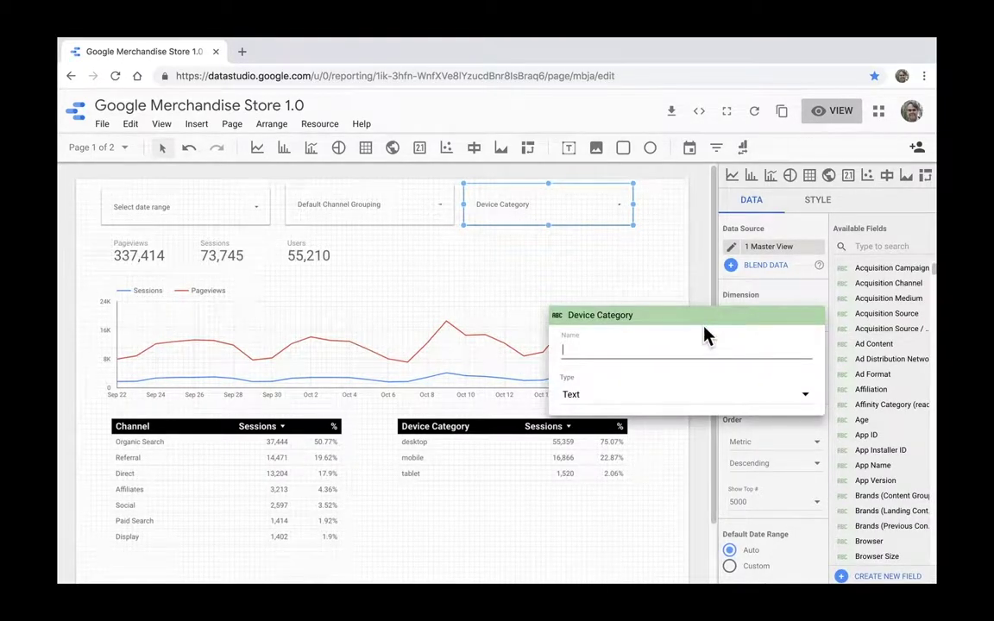
text(Device)
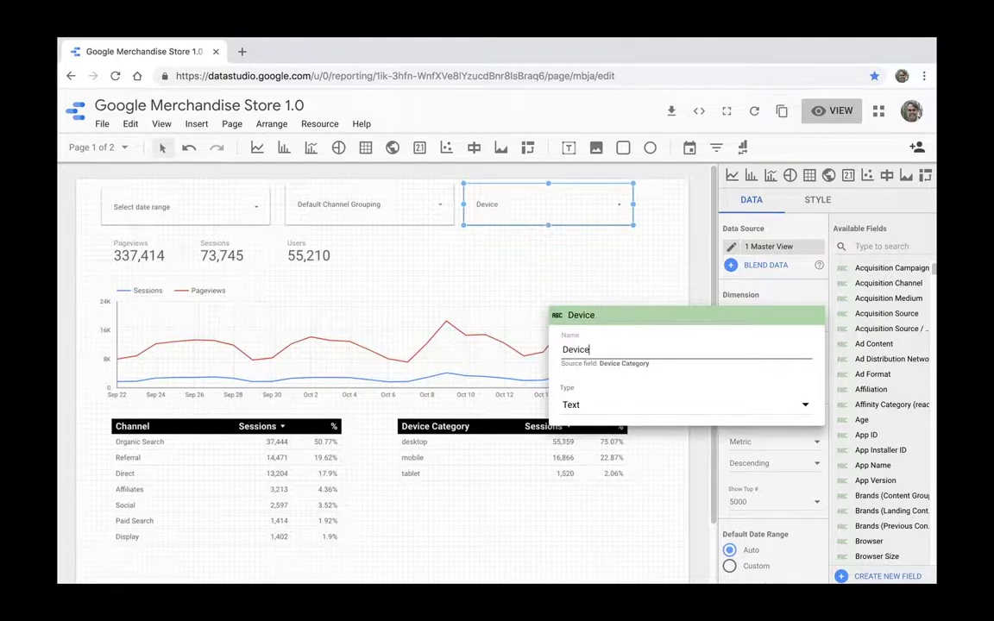
key(Return)
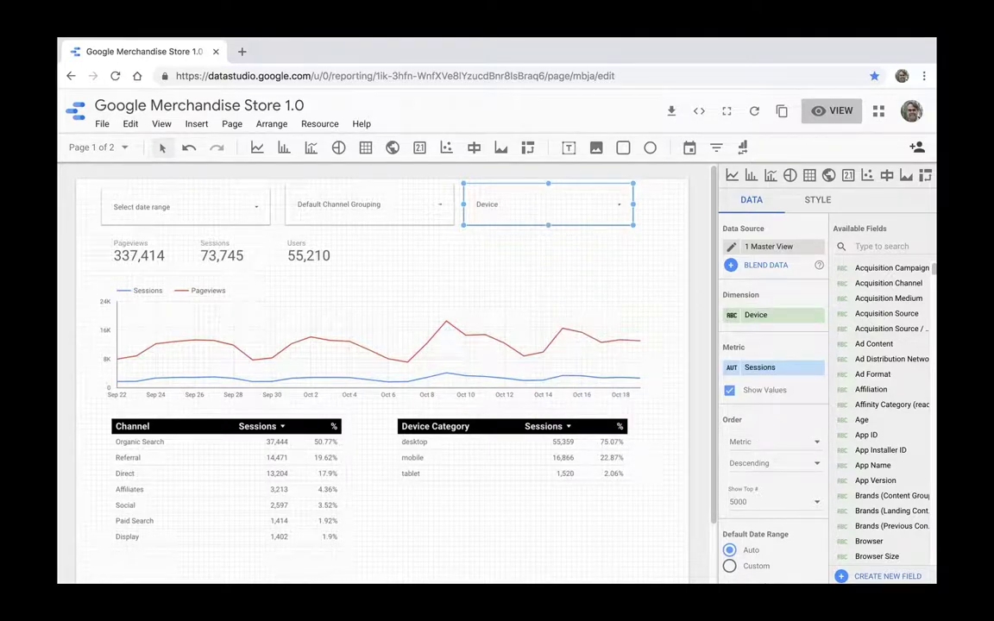
Step: Rename the Default Channel Grouping filter control's dimension as Channel
click(393, 211)
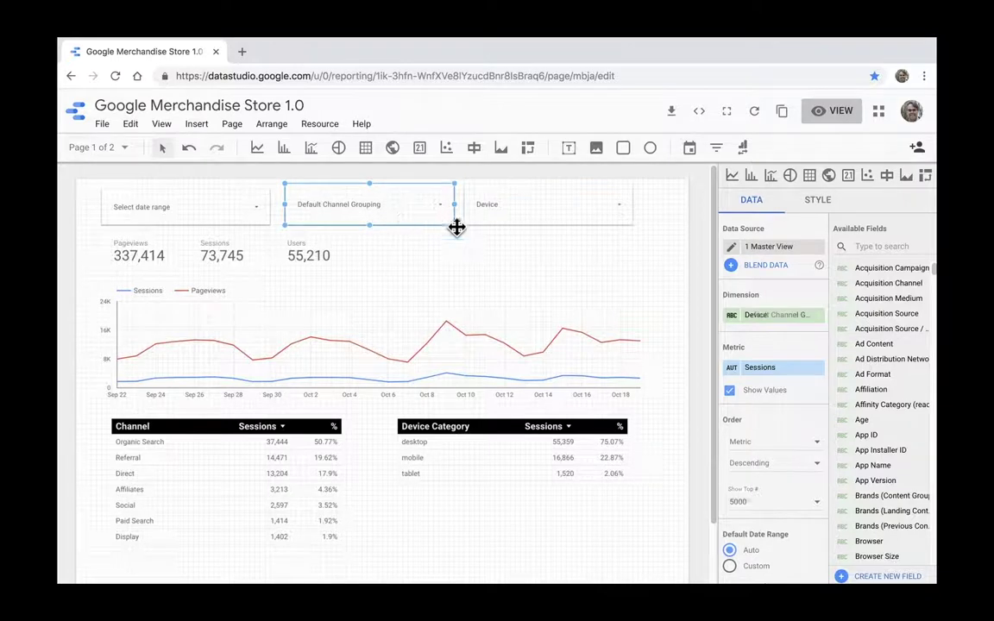
click(730, 316)
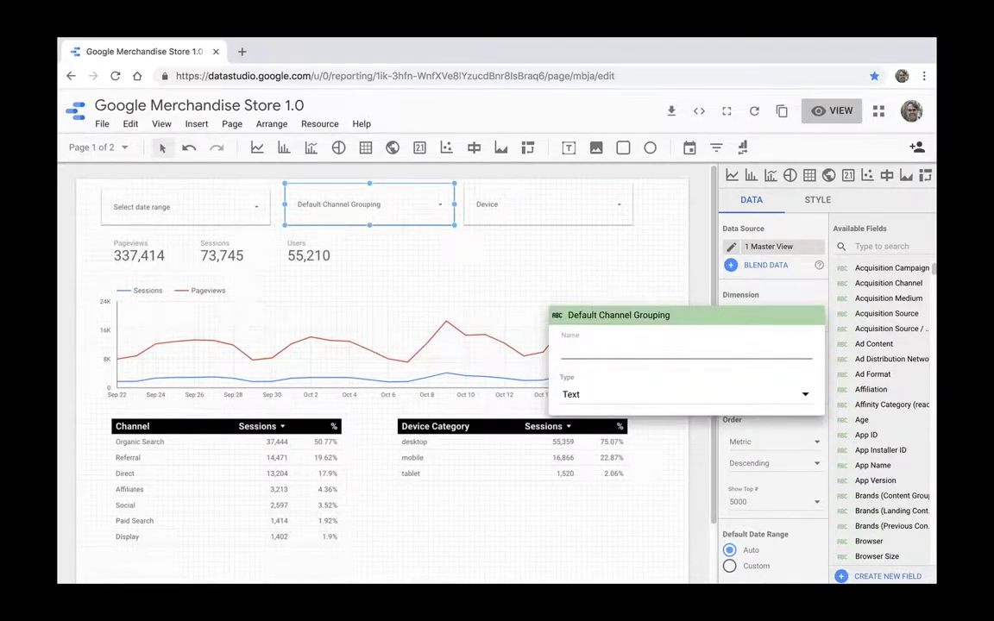
text(Channel)
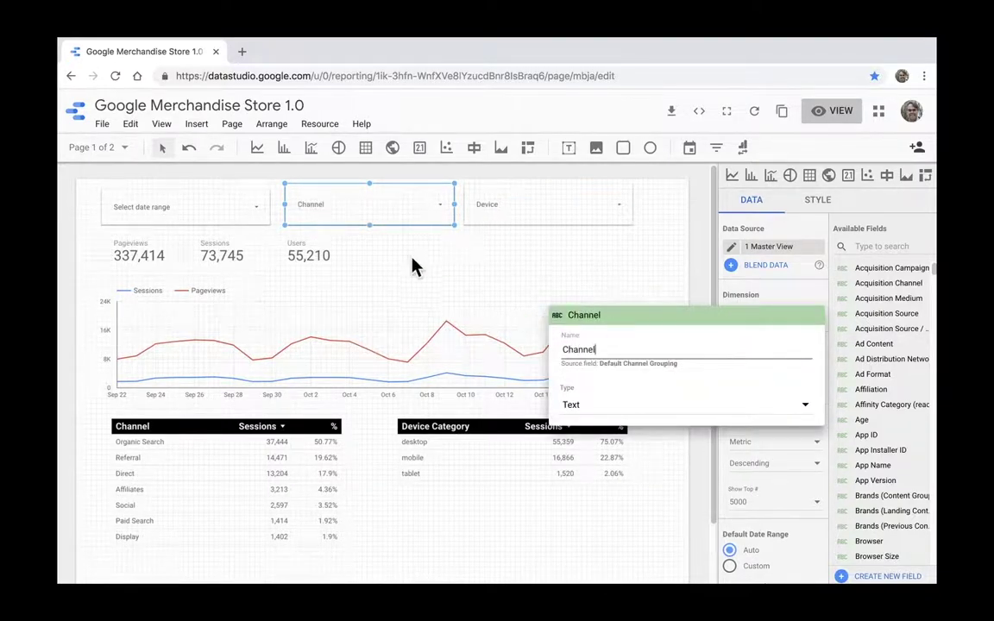
click(405, 266)
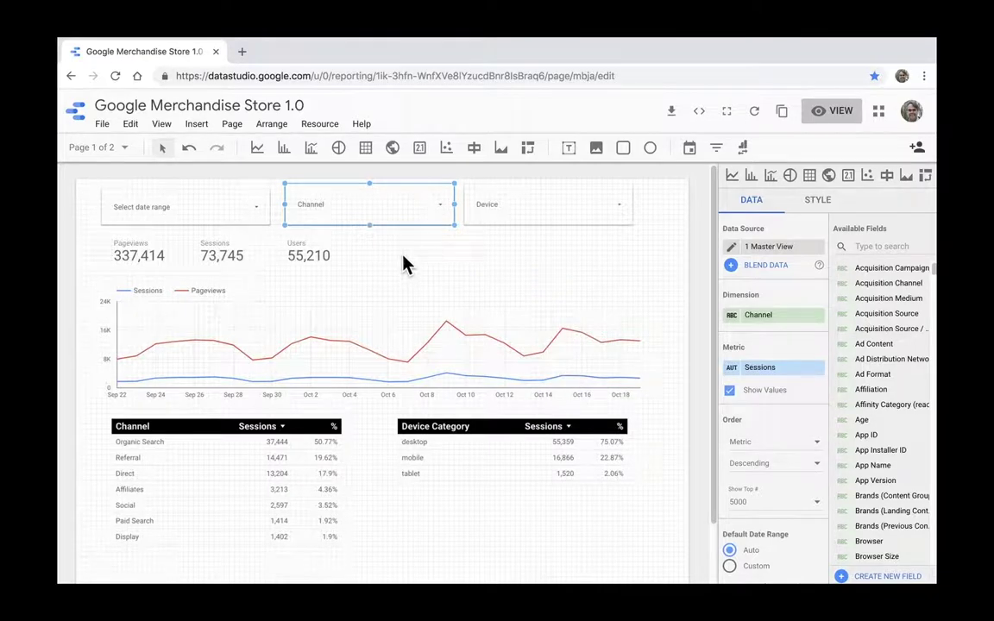
click(403, 258)
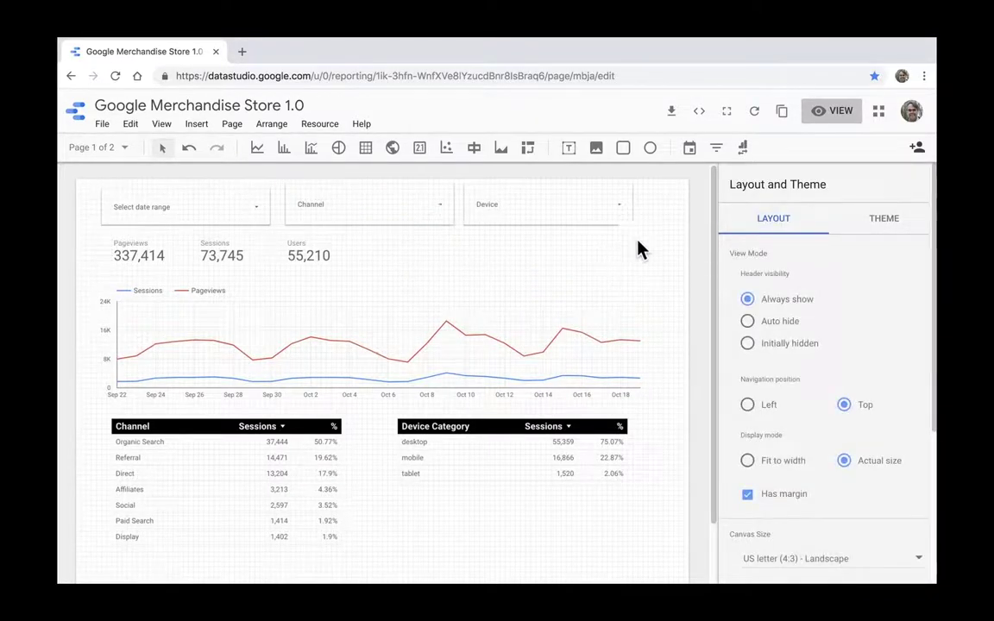
Step: Switch the report to view mode and apply the This year preset in the date range control
click(824, 111)
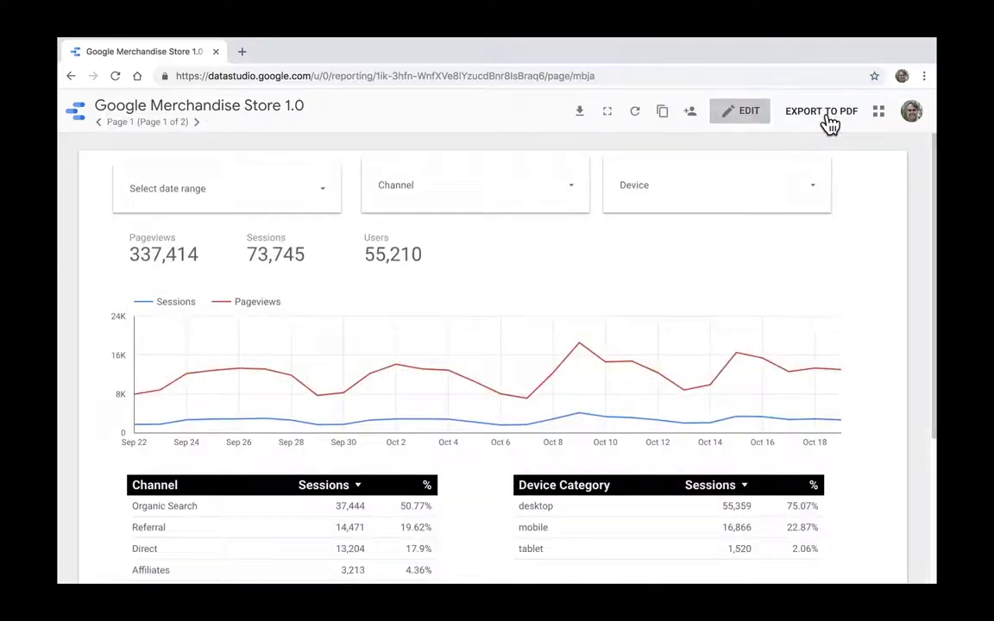
click(309, 193)
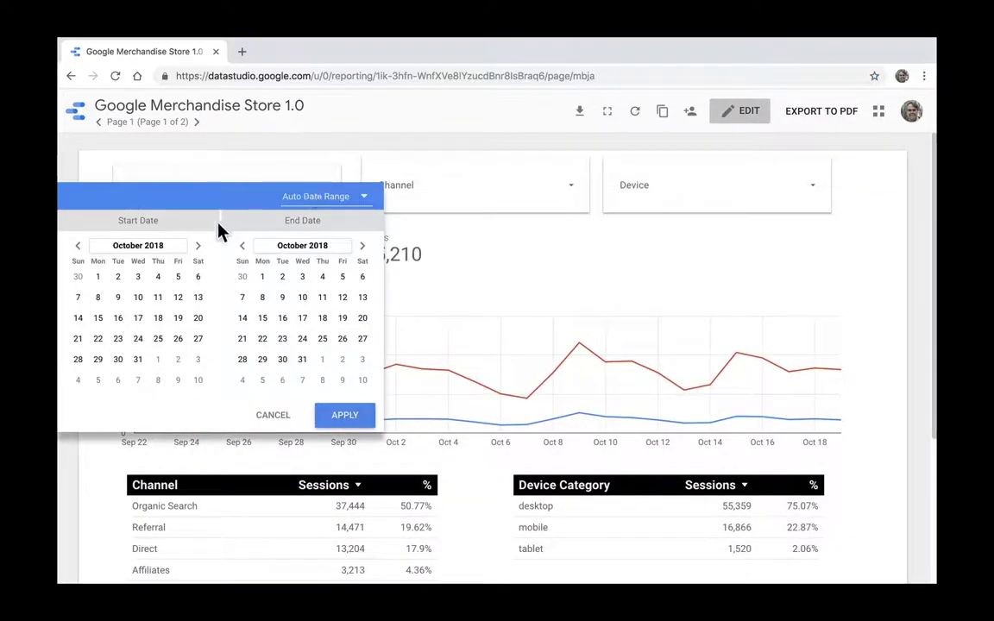
click(335, 199)
click(319, 221)
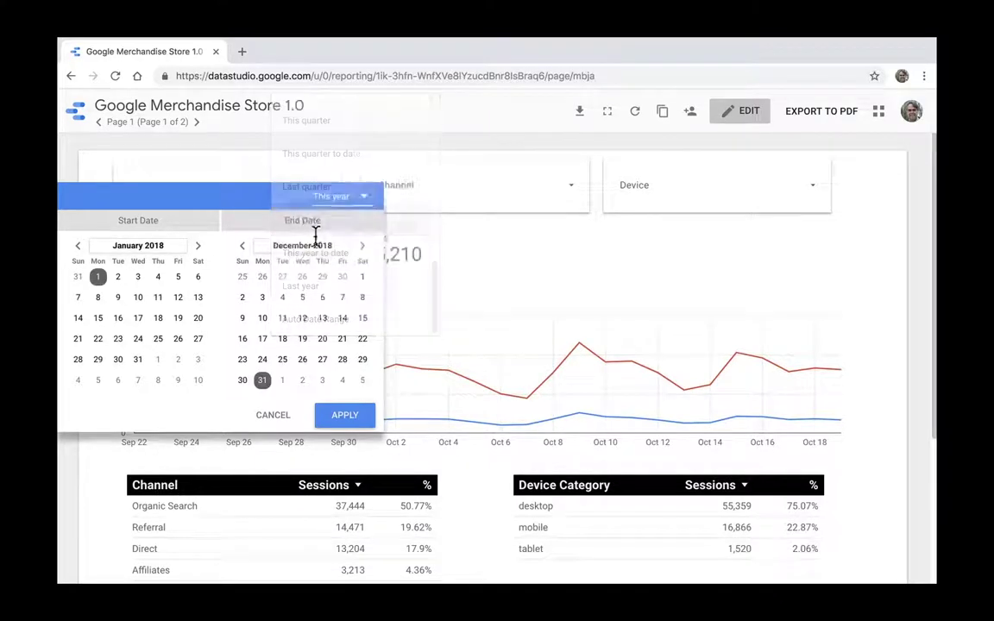
click(354, 418)
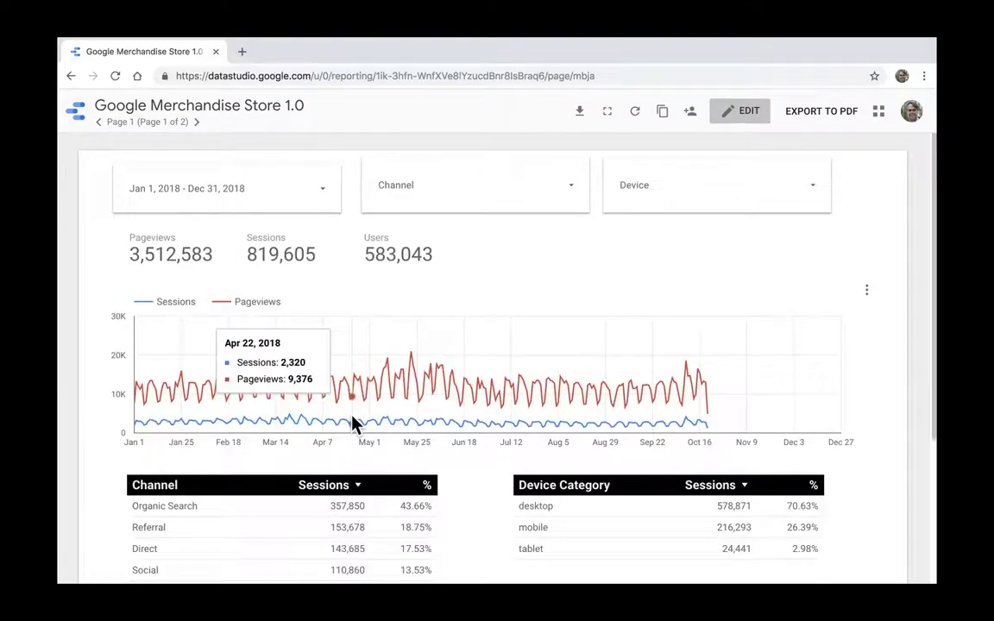
Step: Filter the report to only the Organic Search channel with the Channel control
click(549, 198)
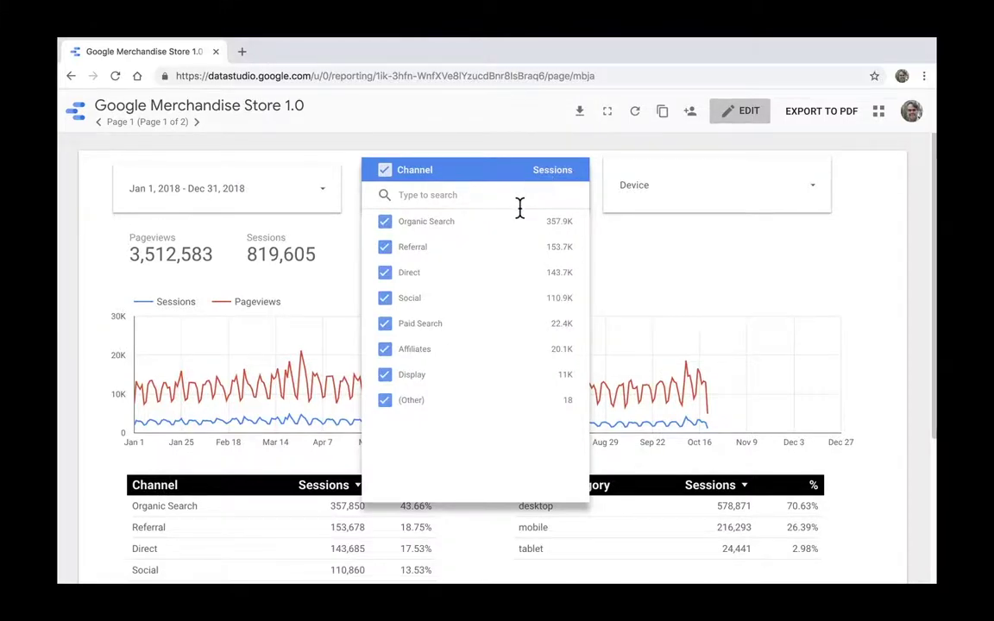
click(544, 222)
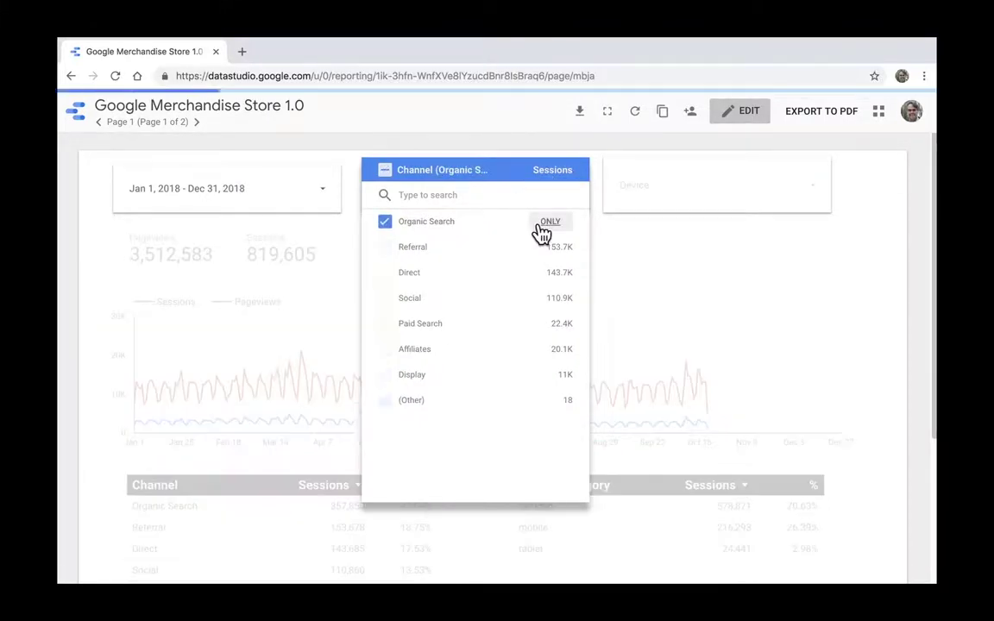
click(679, 316)
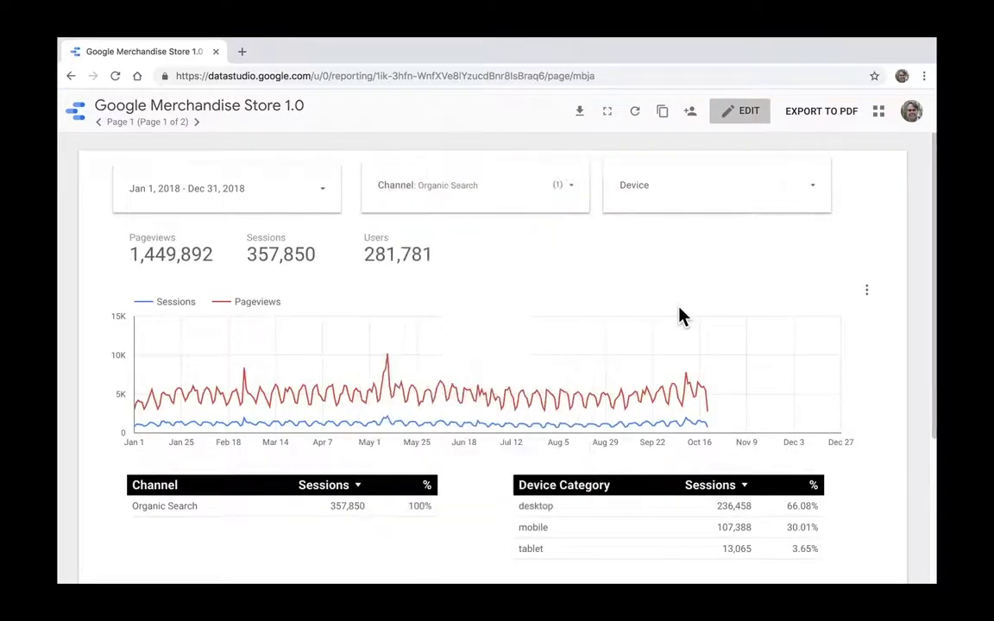
Step: Filter the report to only mobile devices with the Device control
click(732, 182)
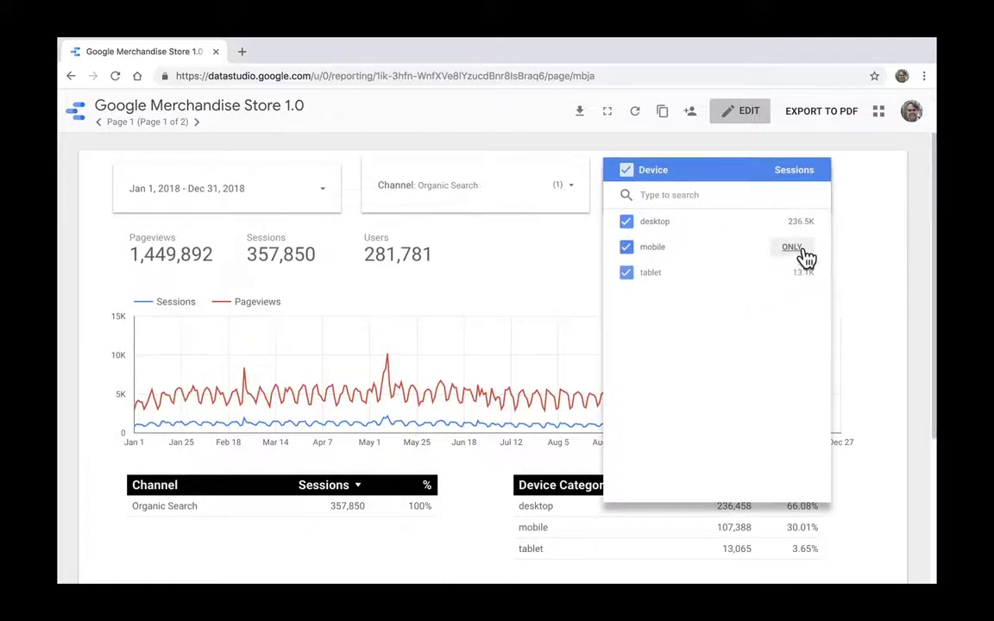
click(794, 248)
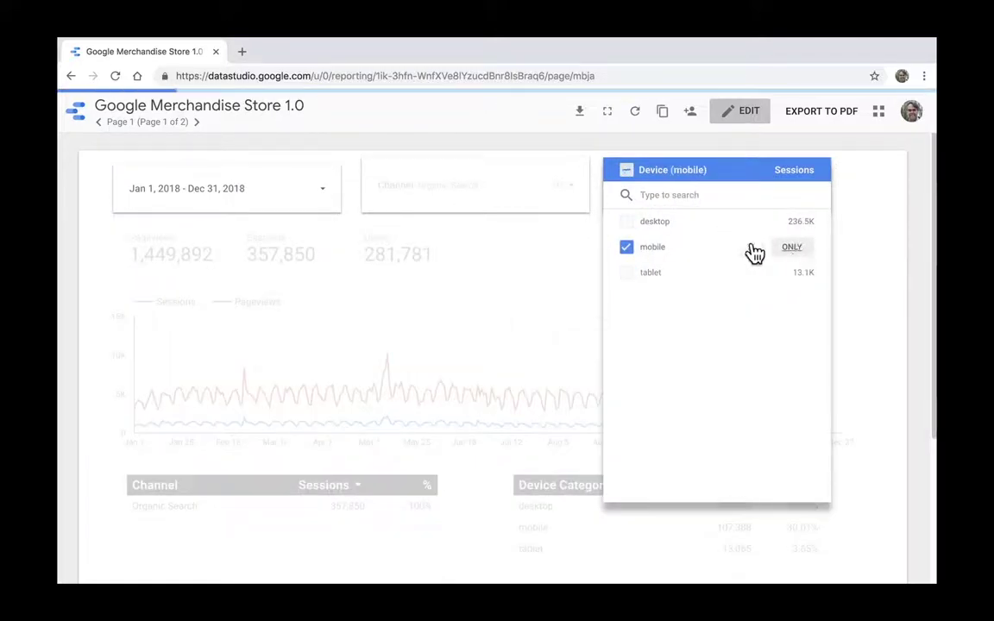
click(486, 248)
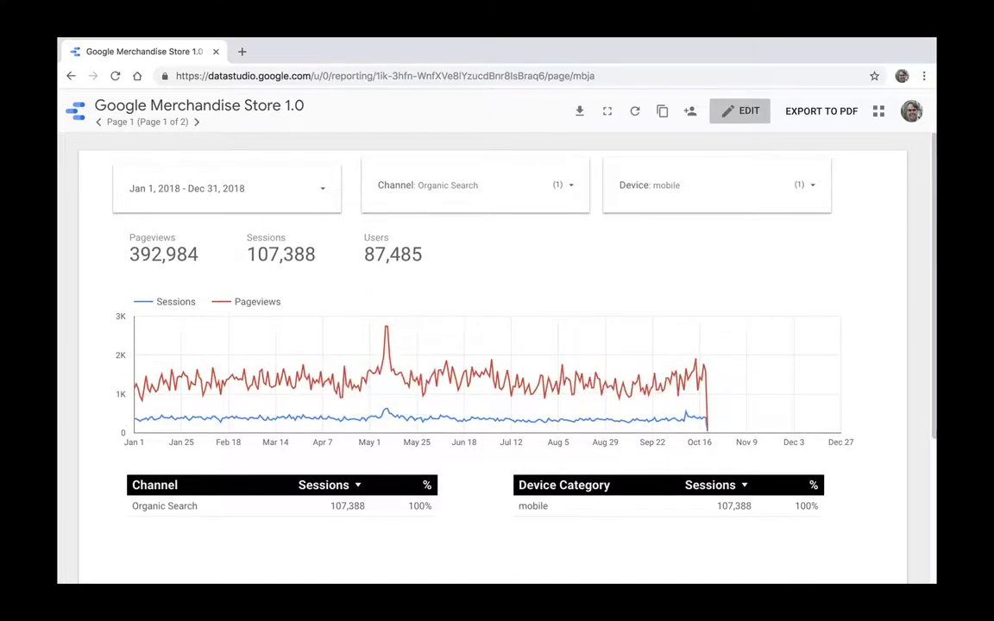
Step: Change the report's date range to This year to date and apply it
click(325, 195)
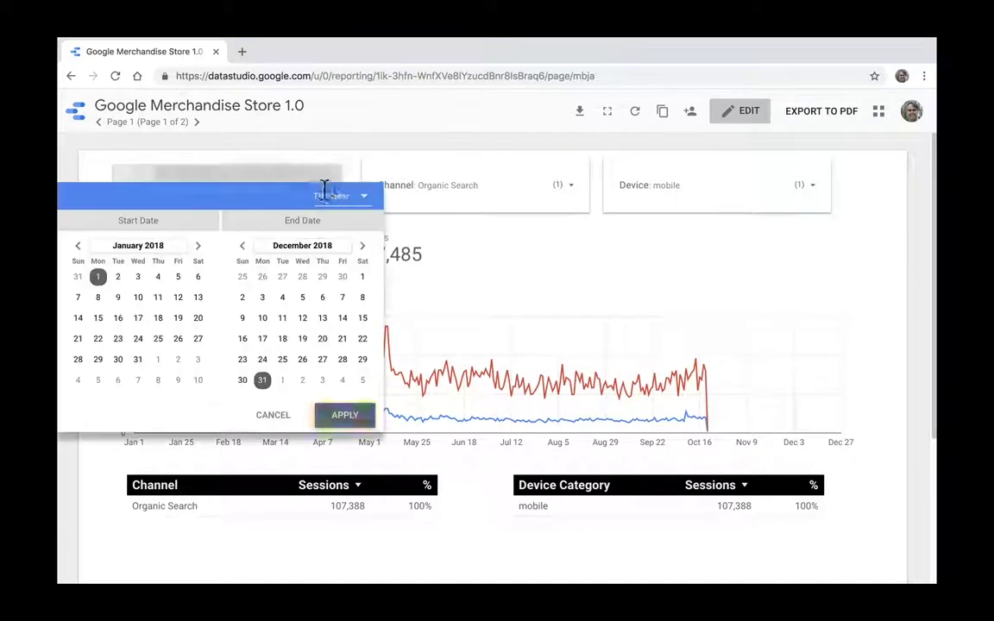
click(349, 197)
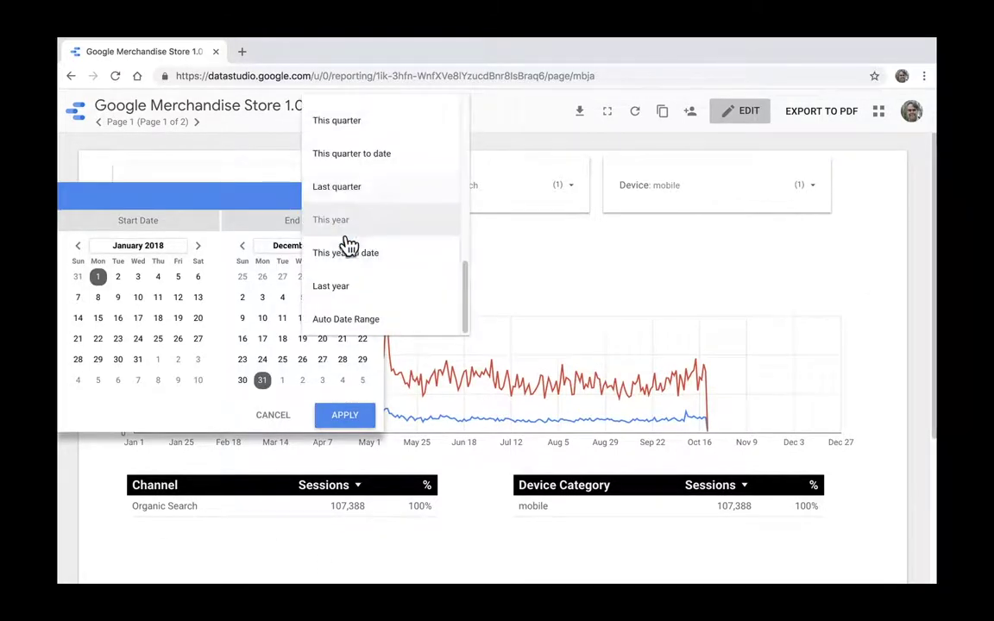
click(346, 253)
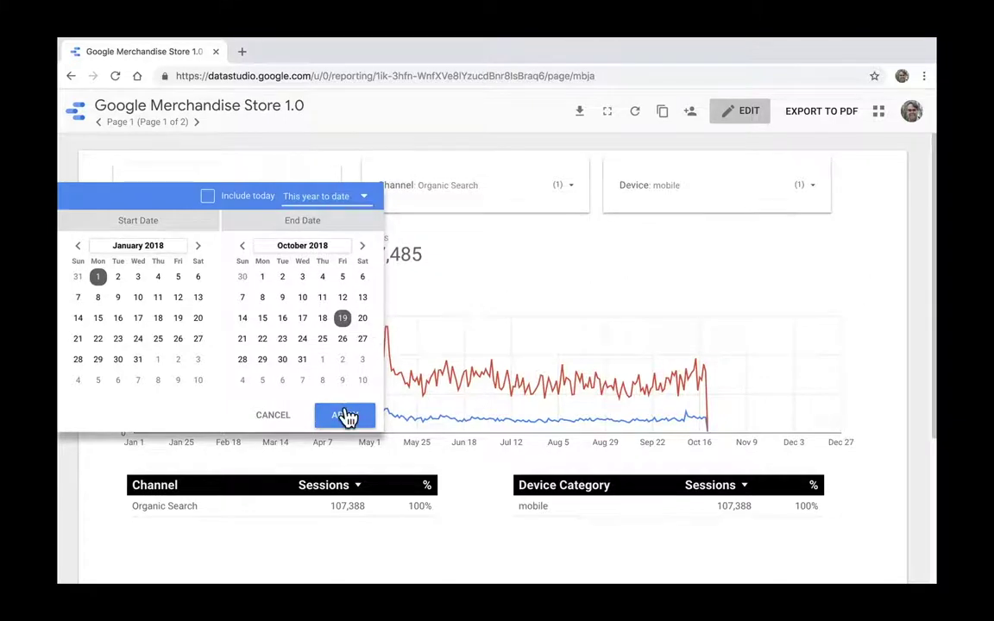
click(346, 415)
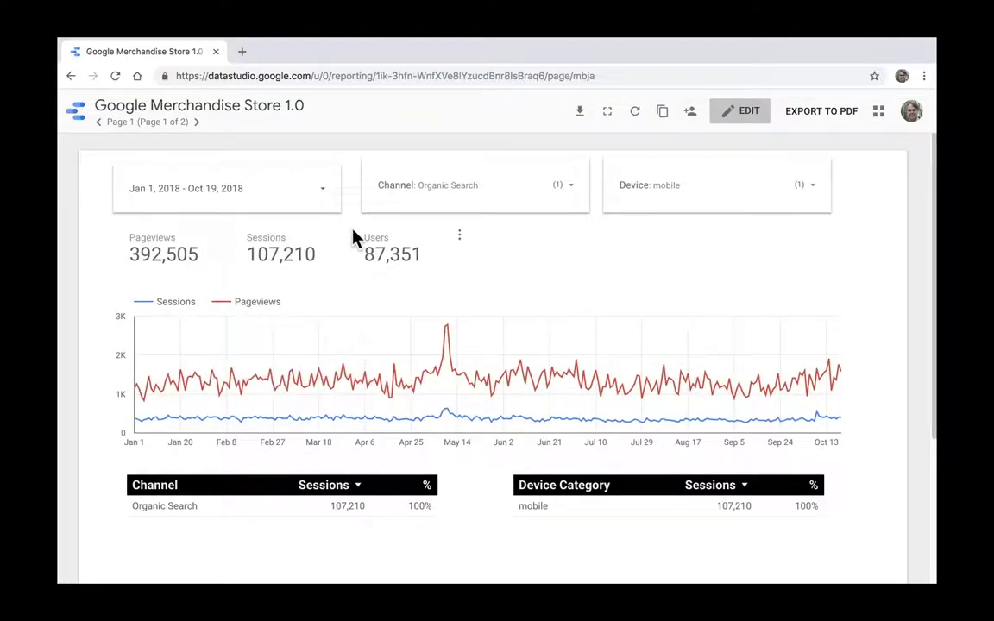
Step: Change the Channel filter so that only Direct is selected
click(571, 189)
mouse_move(436, 248)
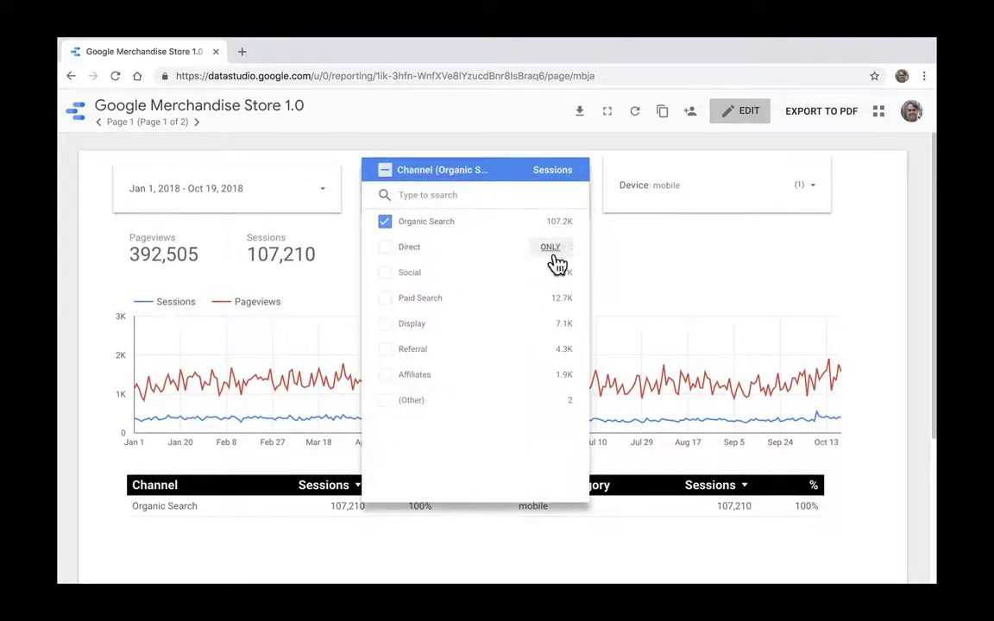
click(385, 248)
click(385, 222)
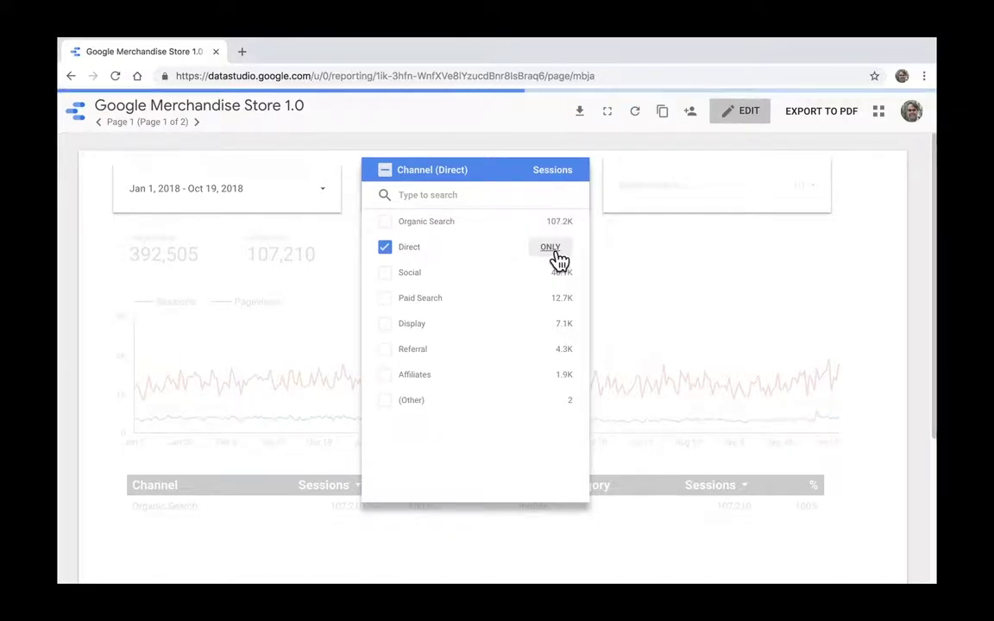
click(674, 276)
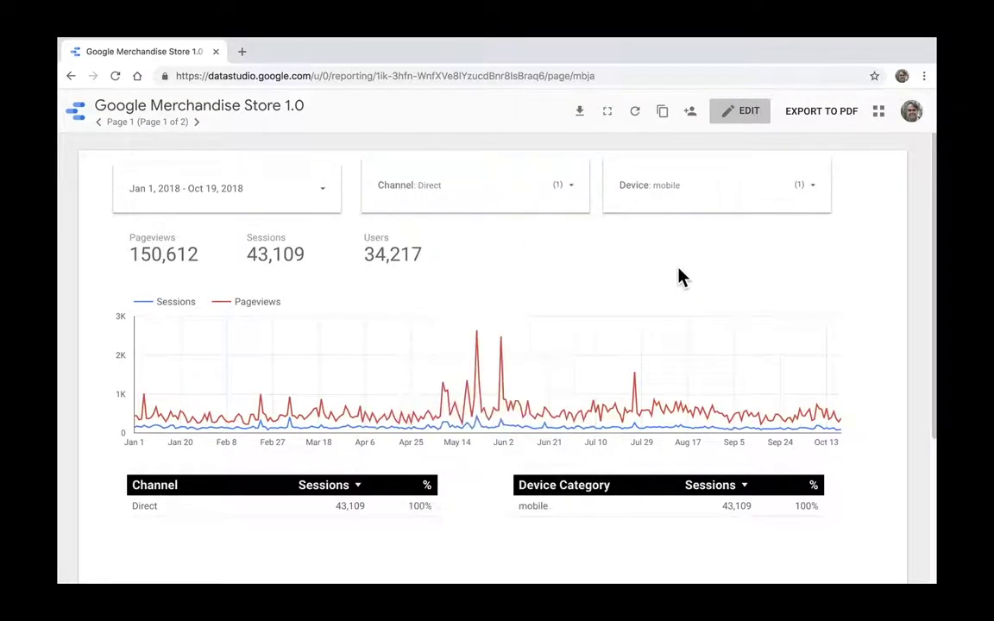
Step: Reset the Device filter to include all device categories
click(664, 204)
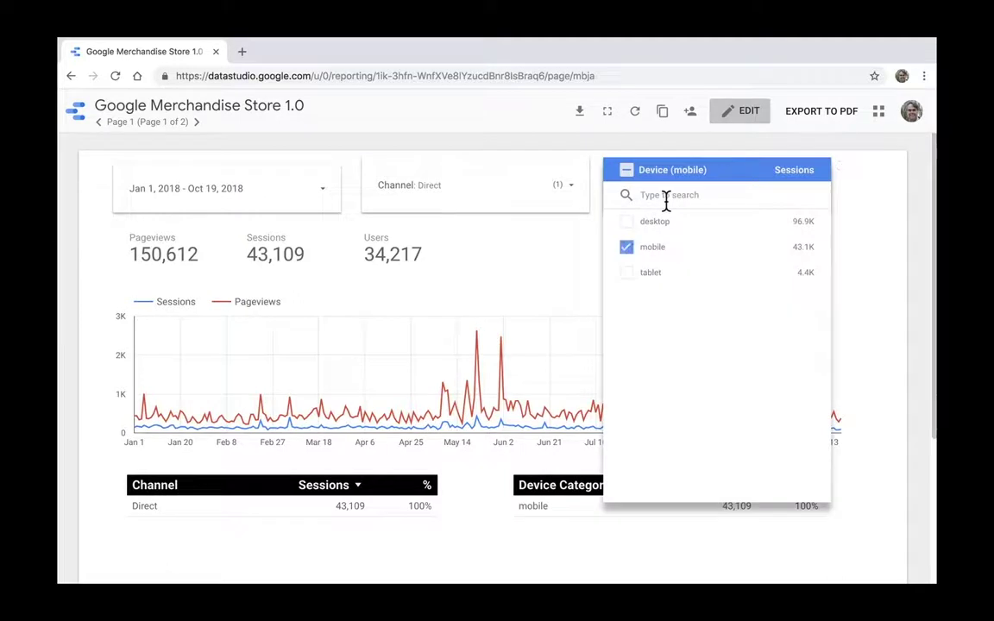
click(627, 171)
click(561, 246)
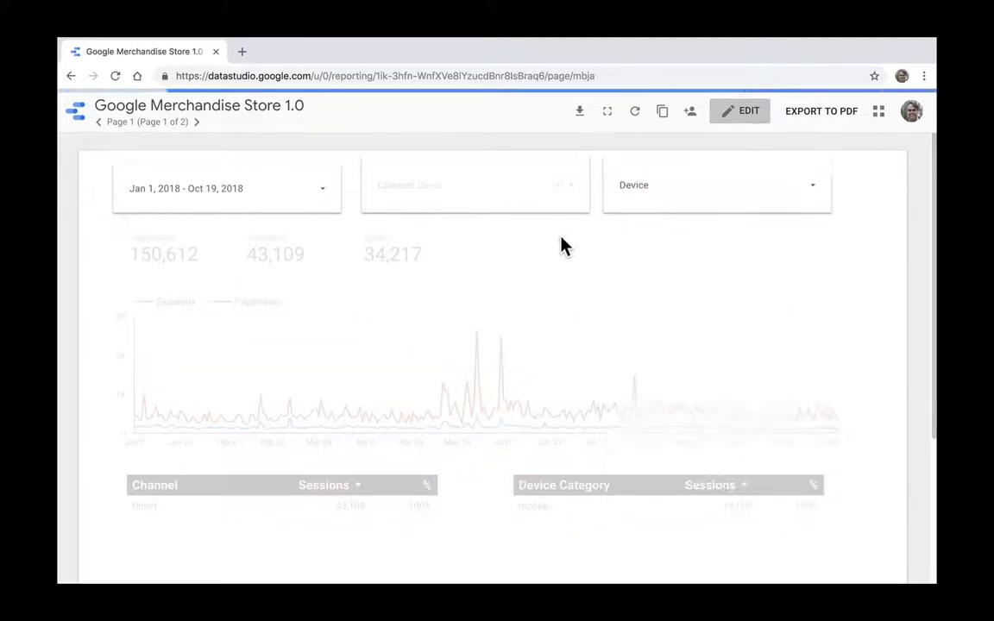